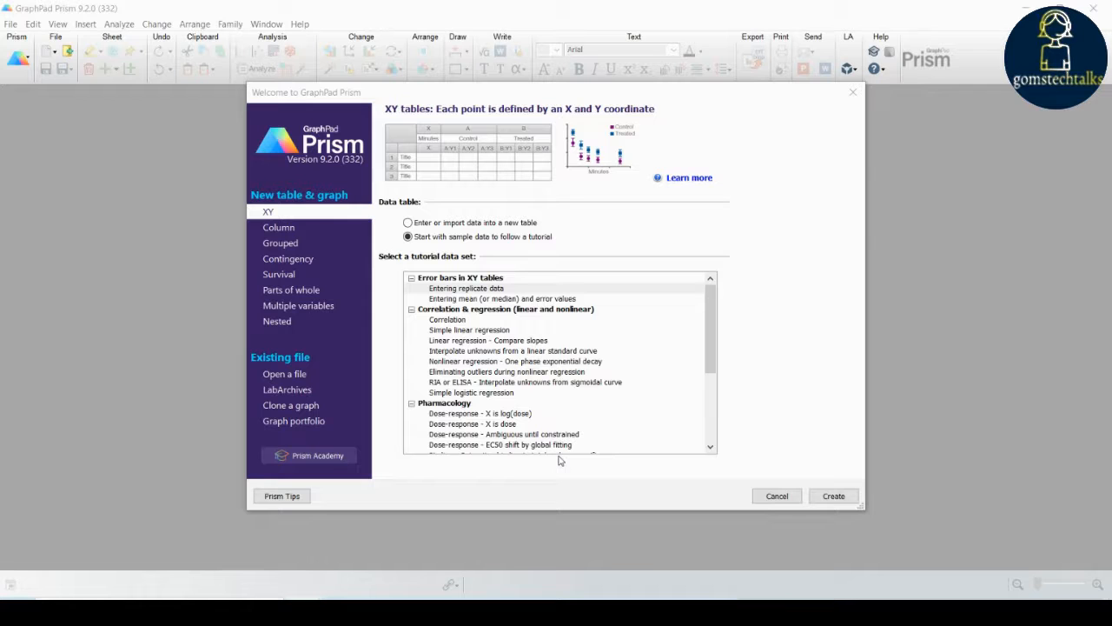
# - Create a new multiple variables data table for entering or importing data, starting from an empty table
pyautogui.click(317, 309)
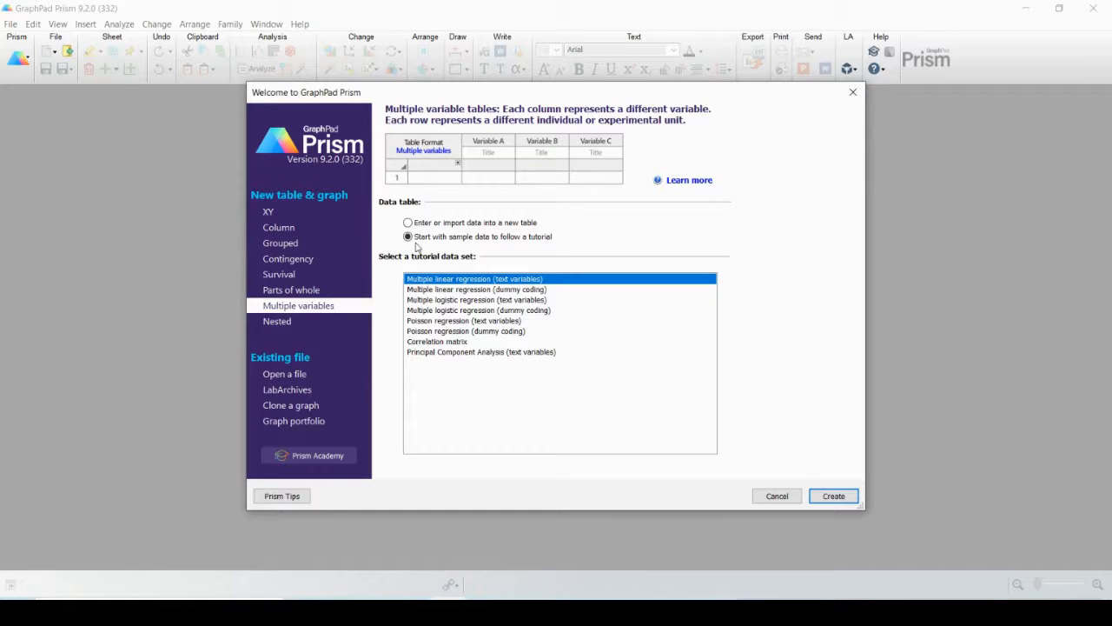
pyautogui.click(409, 223)
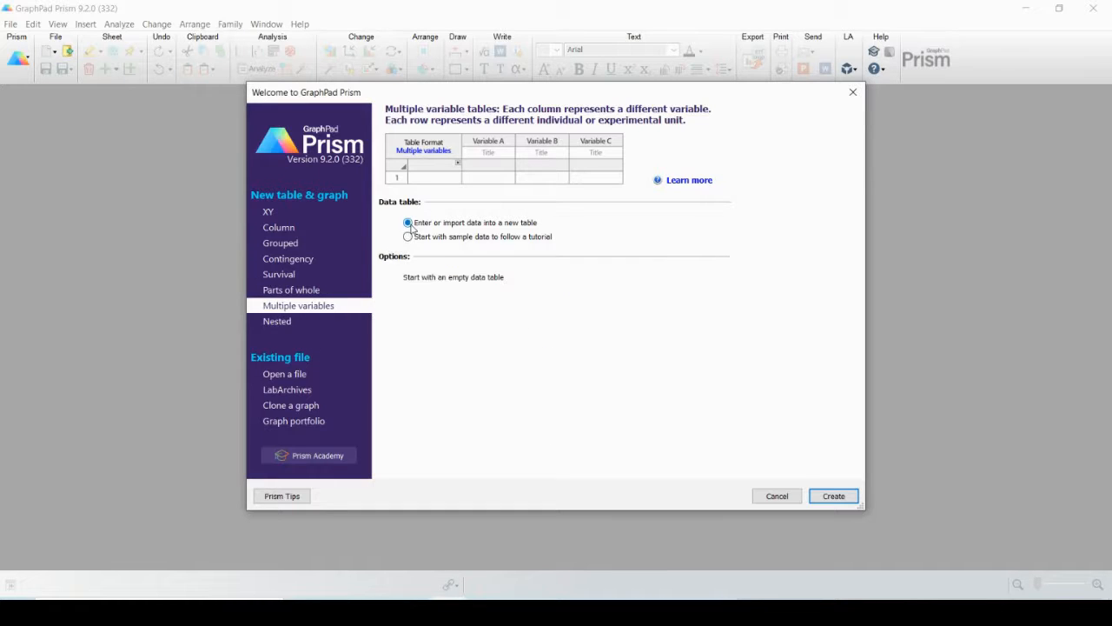
pyautogui.click(841, 497)
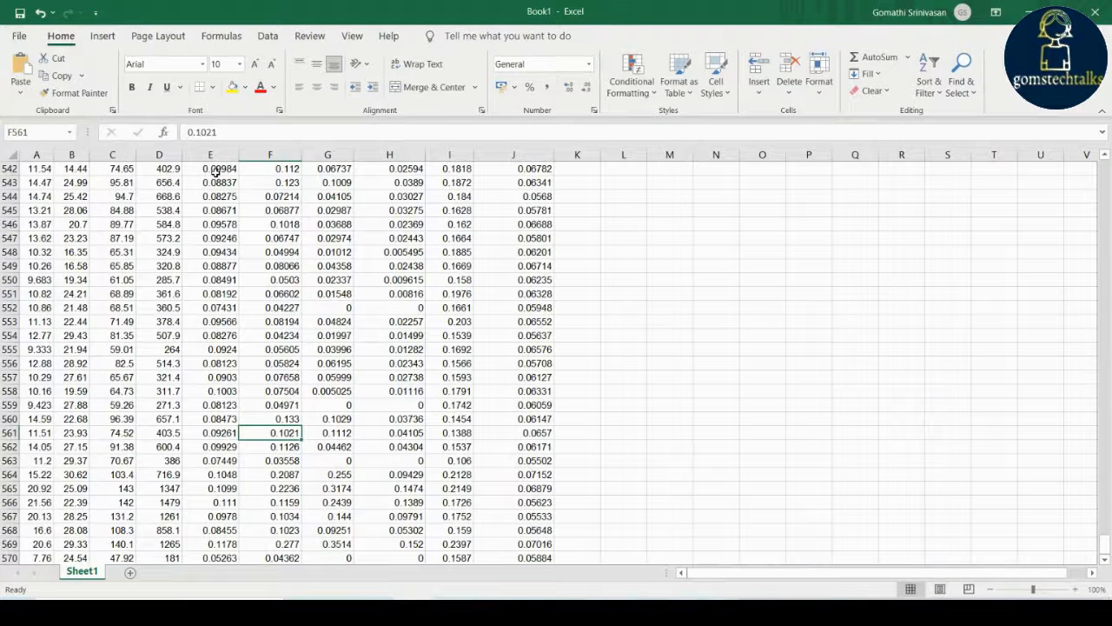
# - Switch to the Book1 workbook in Excel and review the column headings from Radius to Fractal dimension
pyautogui.moveTo(1104, 541); pyautogui.dragTo(1097, 160)
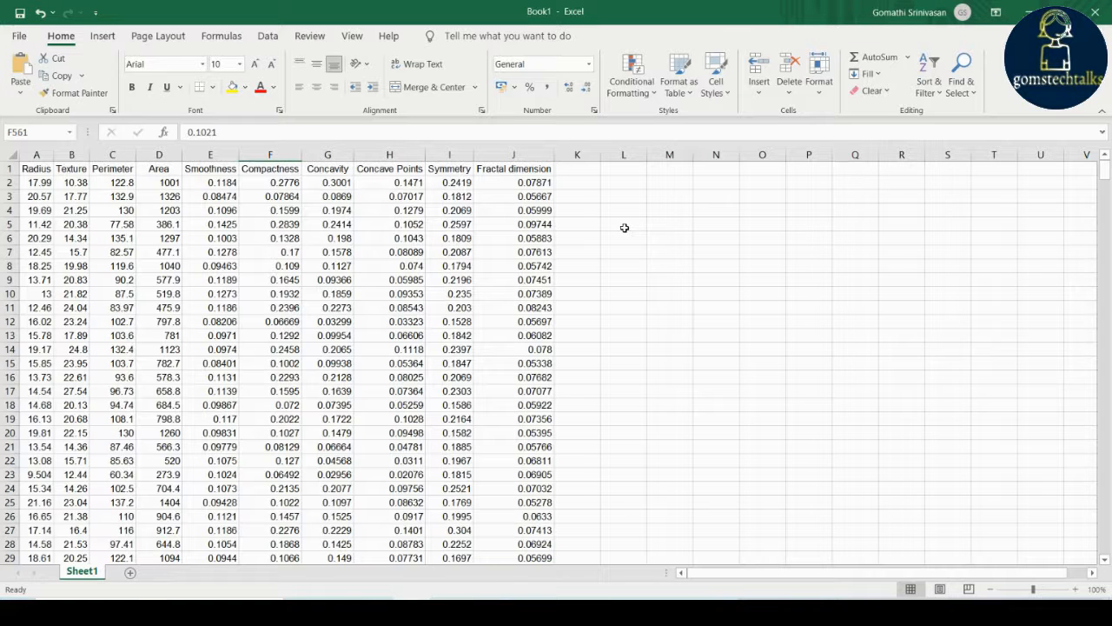
pyautogui.click(32, 172)
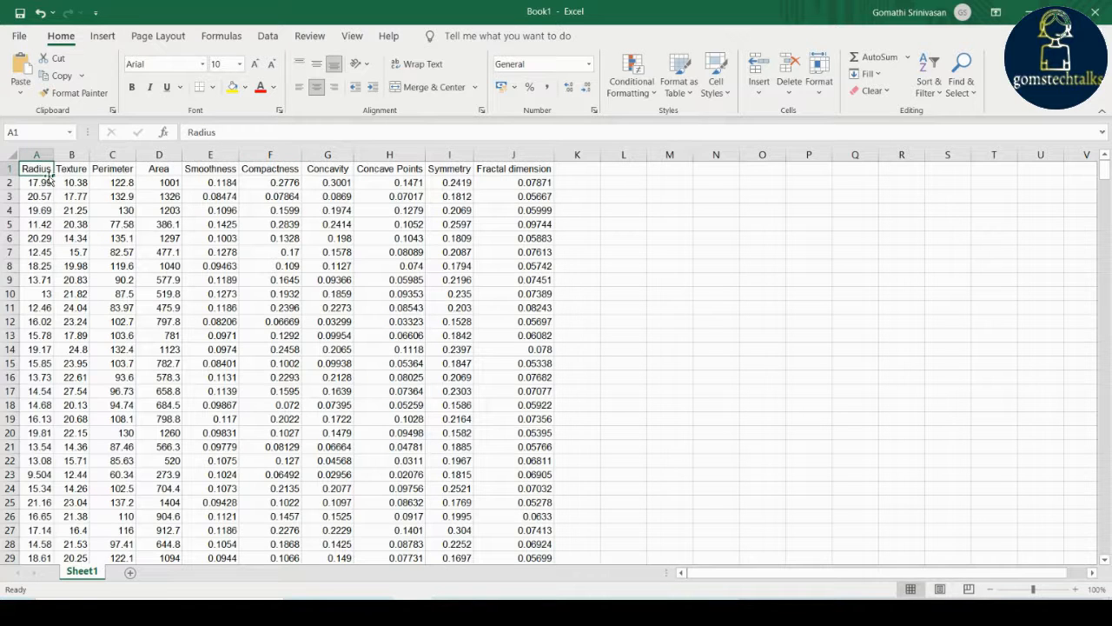
pyautogui.click(75, 169)
pyautogui.click(114, 170)
pyautogui.click(165, 170)
pyautogui.click(219, 170)
pyautogui.click(271, 170)
pyautogui.click(321, 169)
pyautogui.click(398, 169)
pyautogui.click(446, 171)
pyautogui.click(526, 172)
pyautogui.click(77, 182)
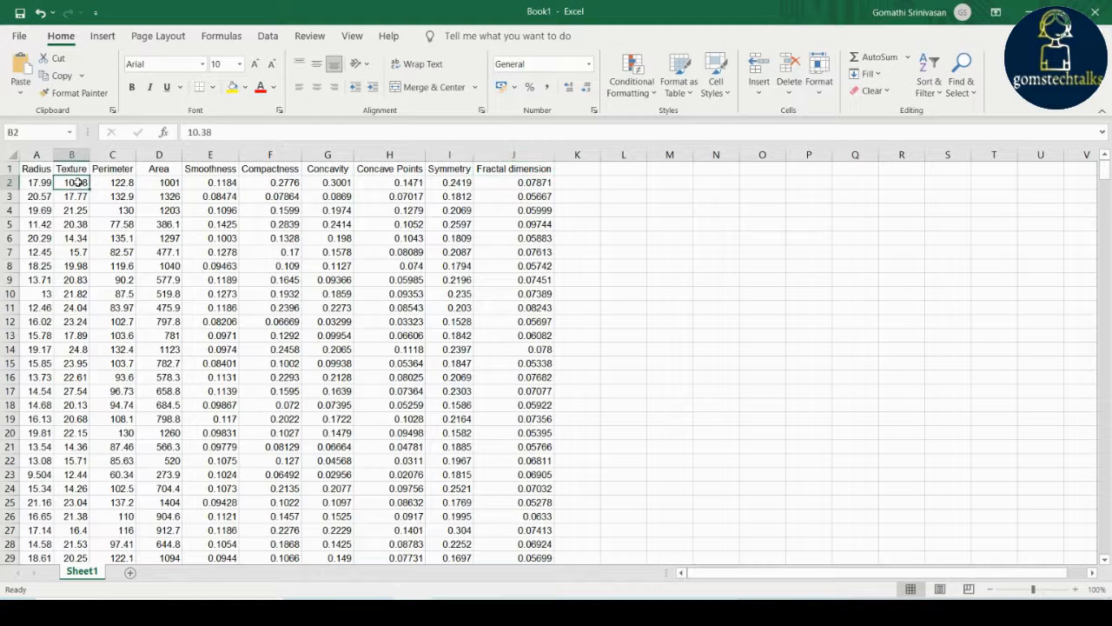
# - Select the entire dataset in Sheet1, from the Radius heading through the last row of Fractal dimension, and copy it
pyautogui.click(26, 167)
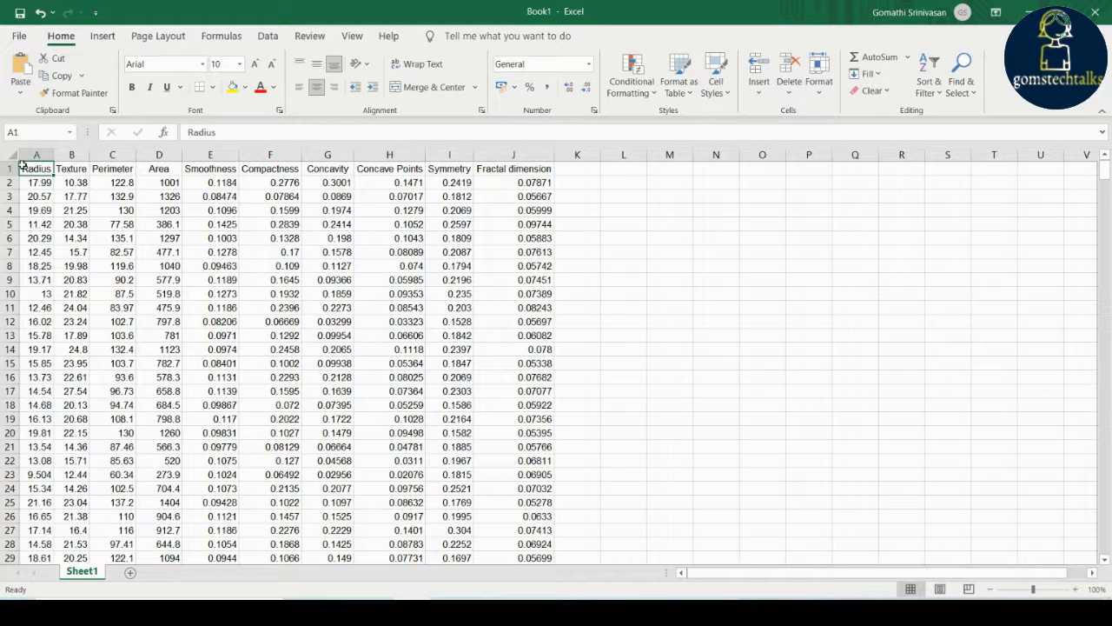
pyautogui.hotkey('ctrl', 'shift', 'Down')
pyautogui.hotkey('ctrl', 'shift', 'Right')
pyautogui.hotkey('ctrl', 'shift', 'Right')
pyautogui.hotkey('ctrl', 'shift', 'Left')
pyautogui.hotkey('ctrl', 'shift', 'Left')
pyautogui.hotkey('ctrl', 'shift', 'Right')
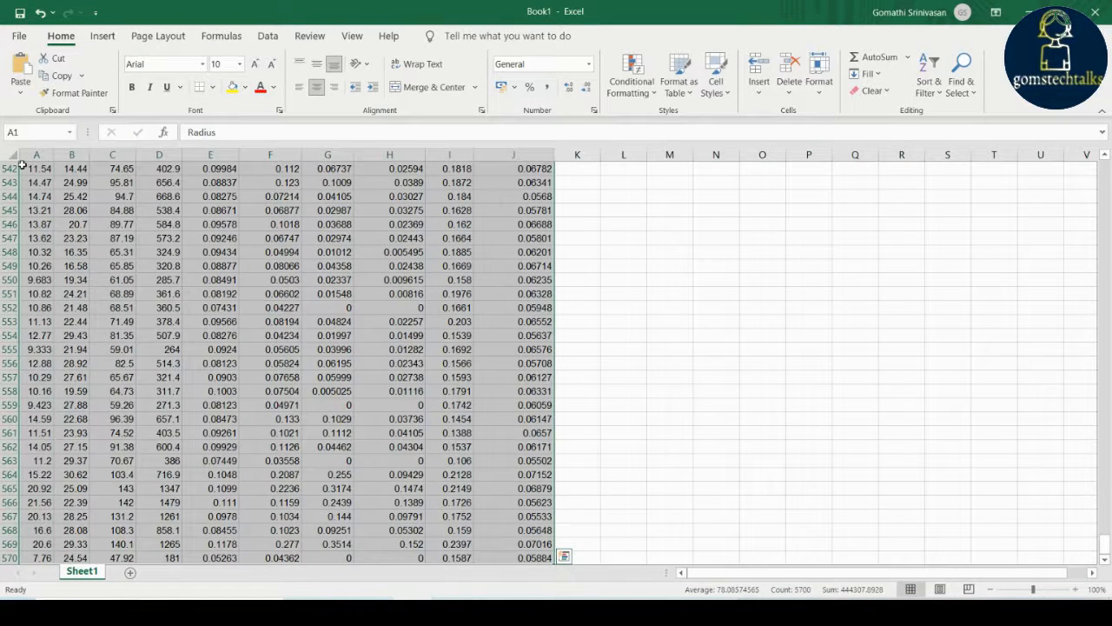
pyautogui.hotkey('ctrl', 'c')
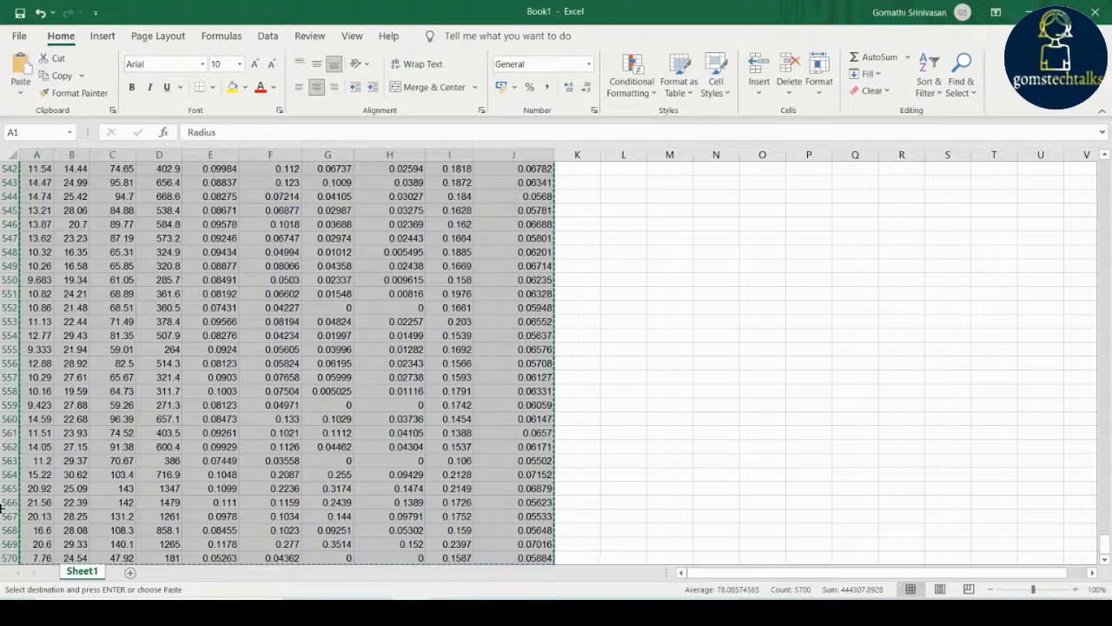
# - Switch to GraphPad Prism and paste the copied dataset into Data 1, starting at the title cell of Variable A
pyautogui.hotkey('alt', 'Tab')
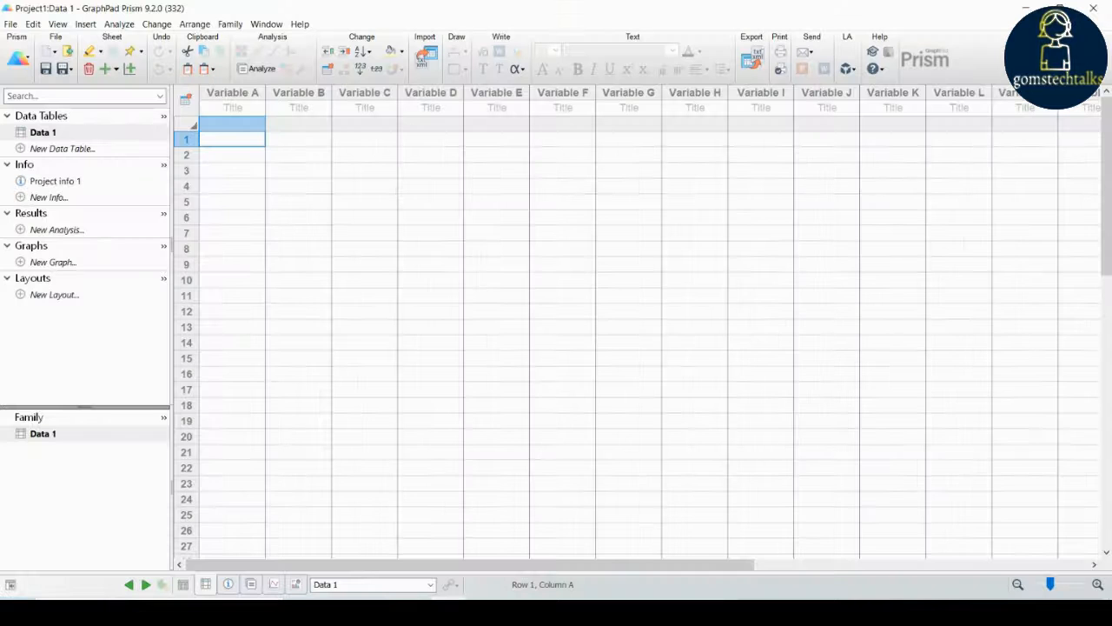
pyautogui.click(218, 107)
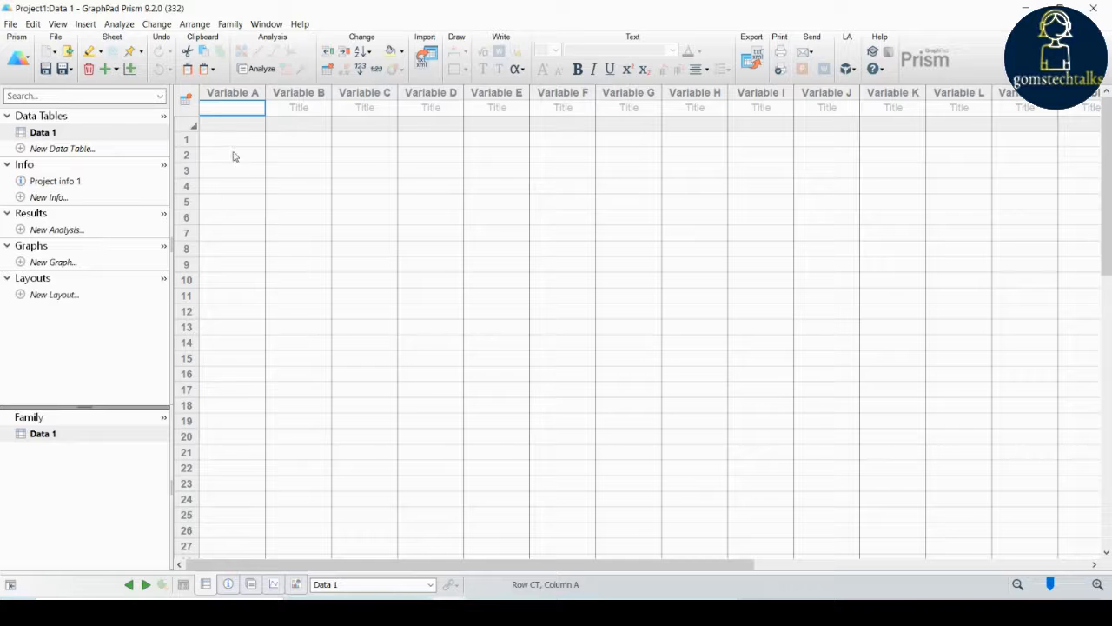
pyautogui.rightClick(242, 109)
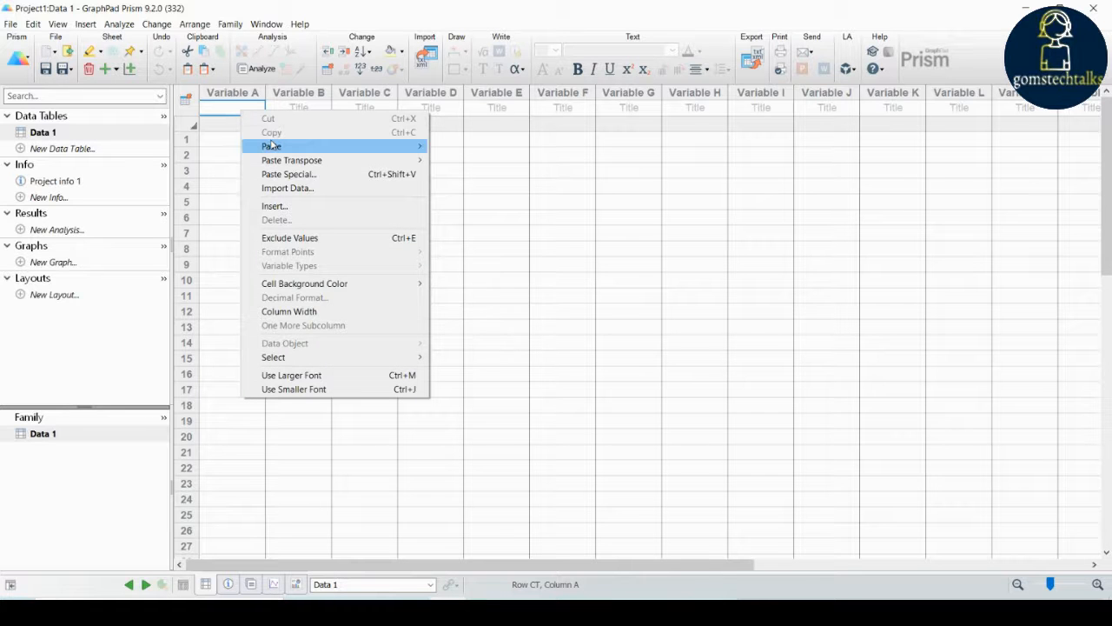
pyautogui.moveTo(271, 147)
pyautogui.click(467, 147)
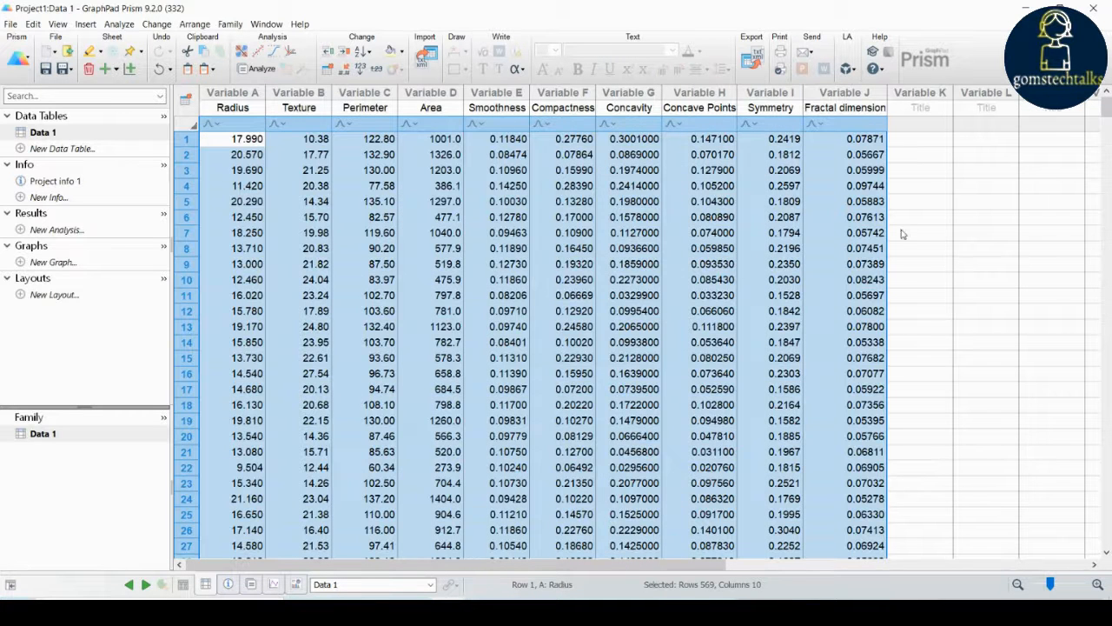
pyautogui.click(1057, 265)
pyautogui.moveTo(1105, 113)
pyautogui.mouseDown()
pyautogui.moveTo(1111, 565)
pyautogui.moveTo(1105, 104)
pyautogui.mouseUp()
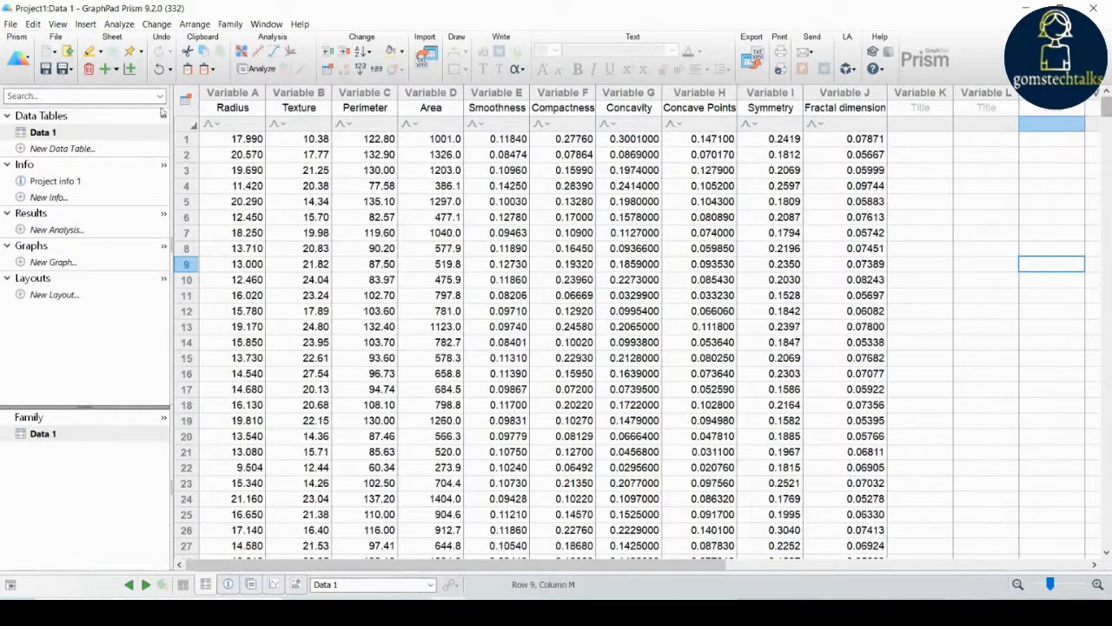
# - Check the pasted variable titles in Data 1, including their list in the data table format settings
pyautogui.click(225, 110)
pyautogui.click(302, 111)
pyautogui.click(366, 111)
pyautogui.click(431, 109)
pyautogui.click(497, 109)
pyautogui.click(565, 106)
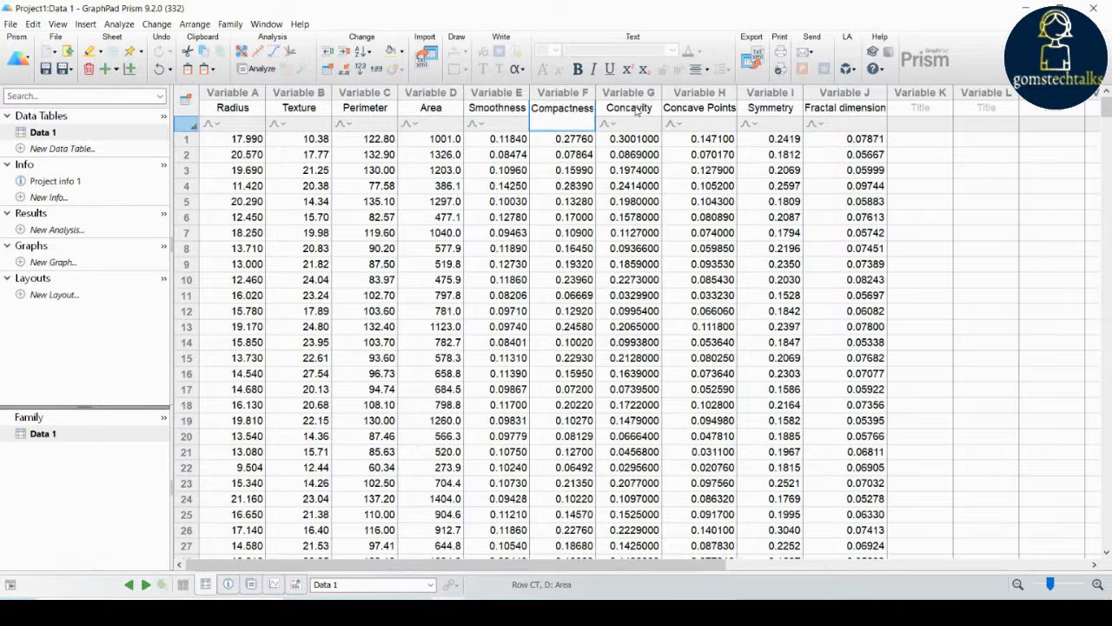
pyautogui.click(641, 107)
pyautogui.doubleClick(718, 107)
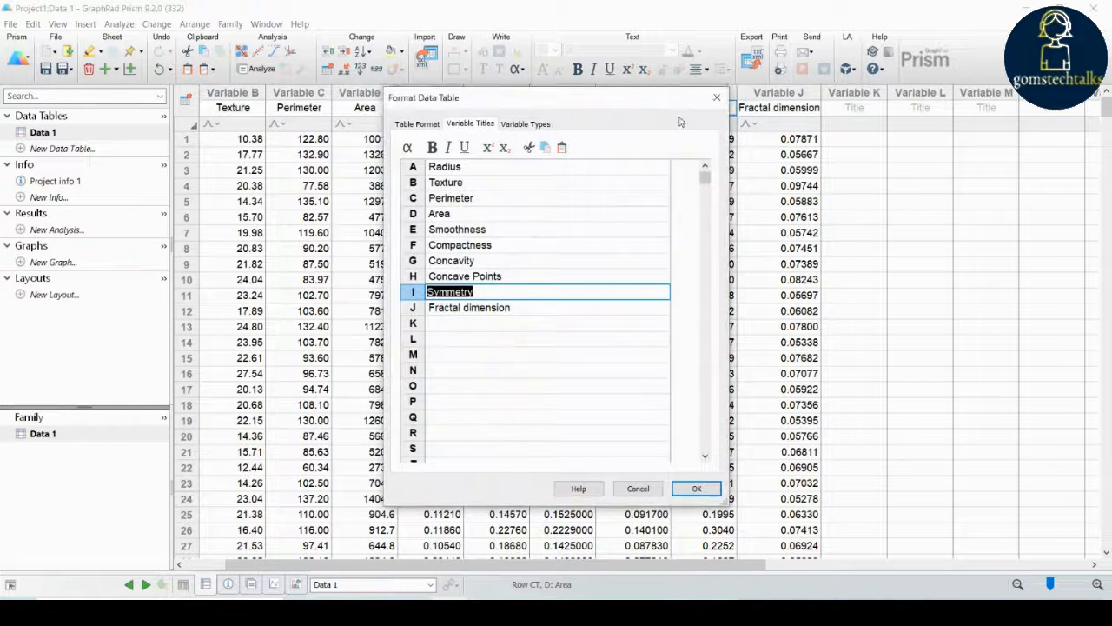
pyautogui.click(718, 104)
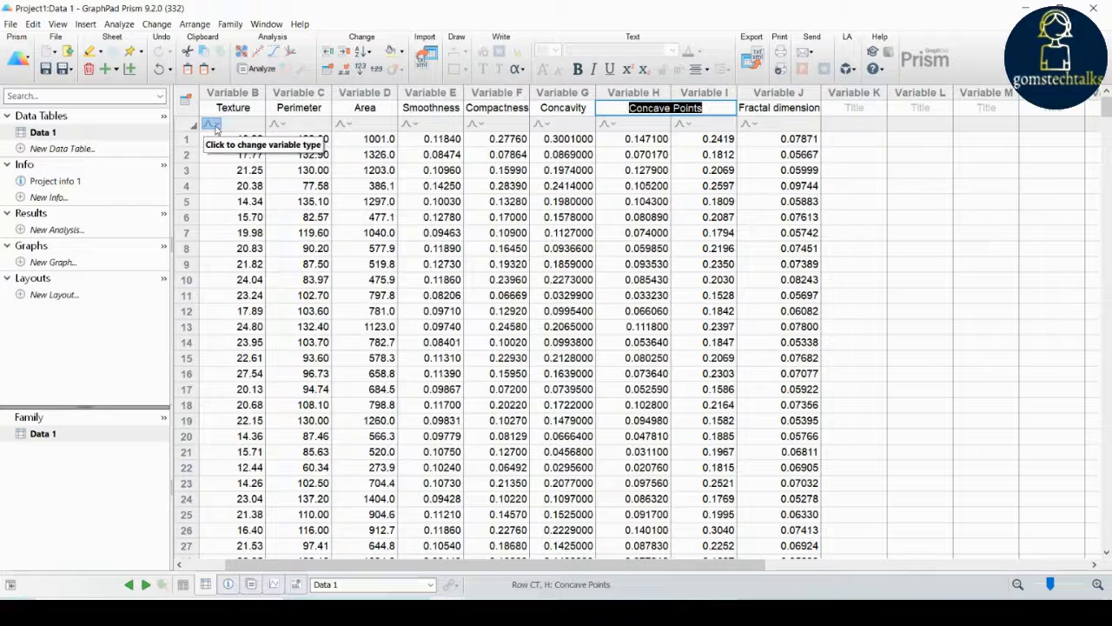
# - Examine the variable type choices for Texture and Perimeter and review the types assigned to all variables
pyautogui.click(216, 127)
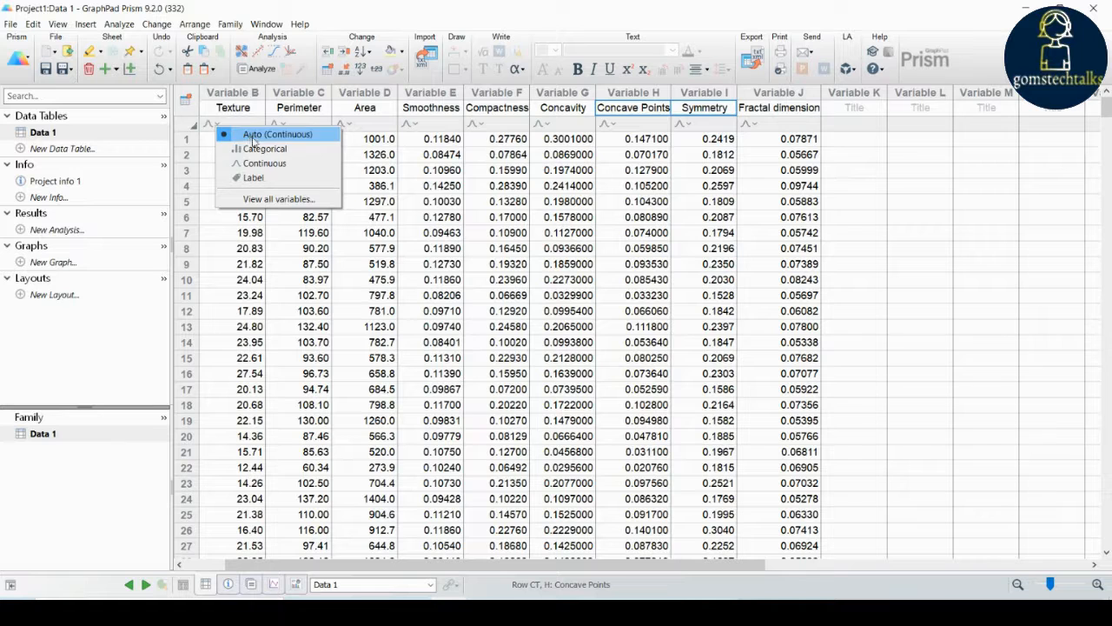
pyautogui.click(257, 199)
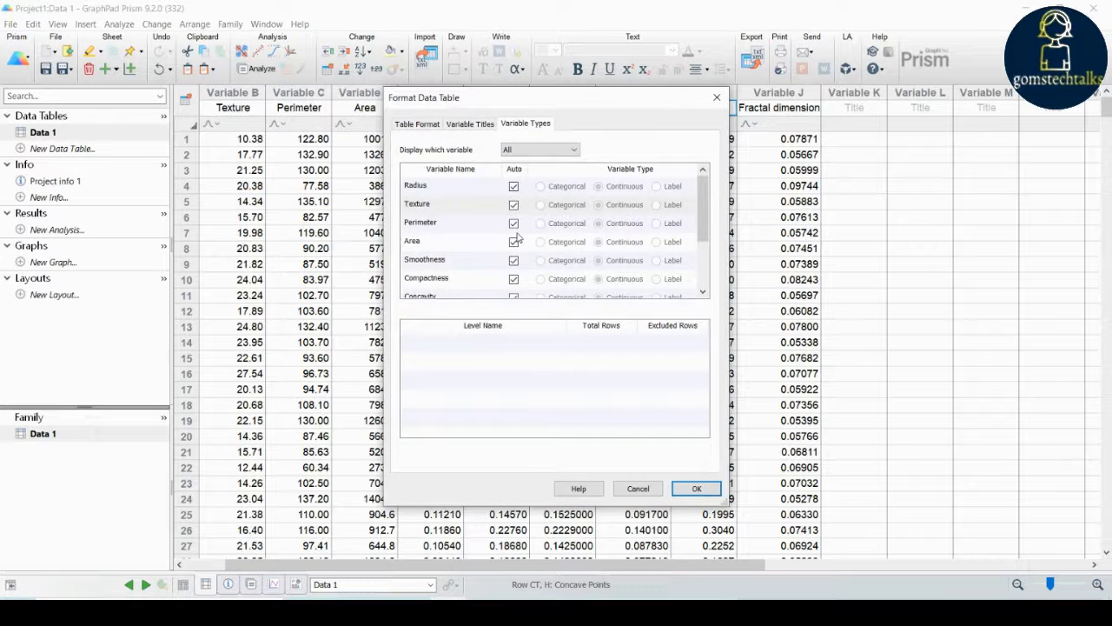
pyautogui.scroll(-2, 517, 237)
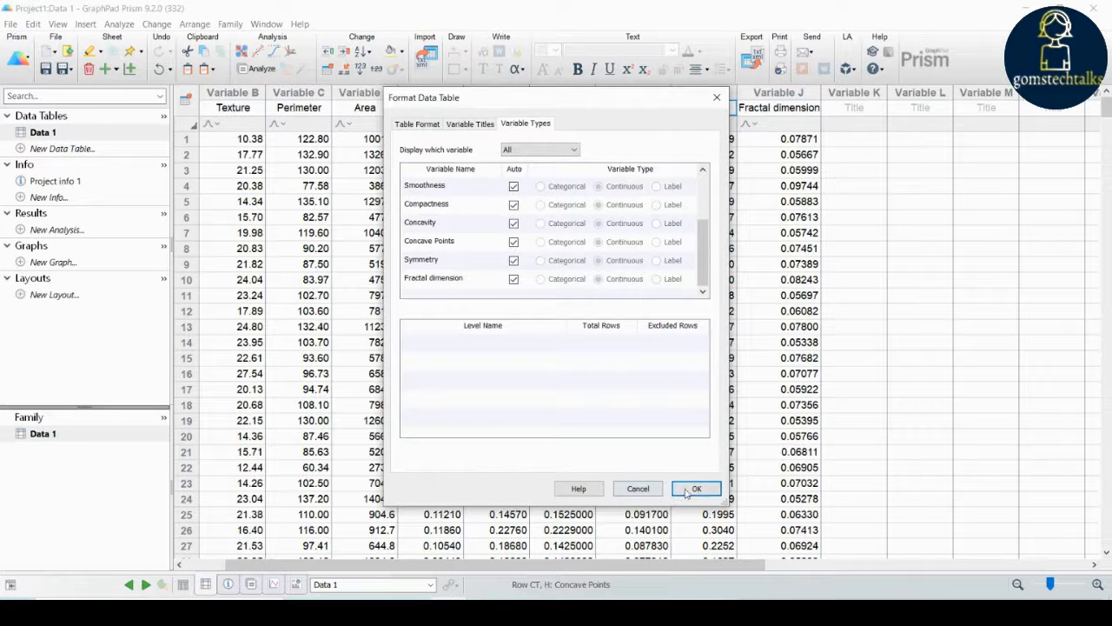
pyautogui.click(637, 488)
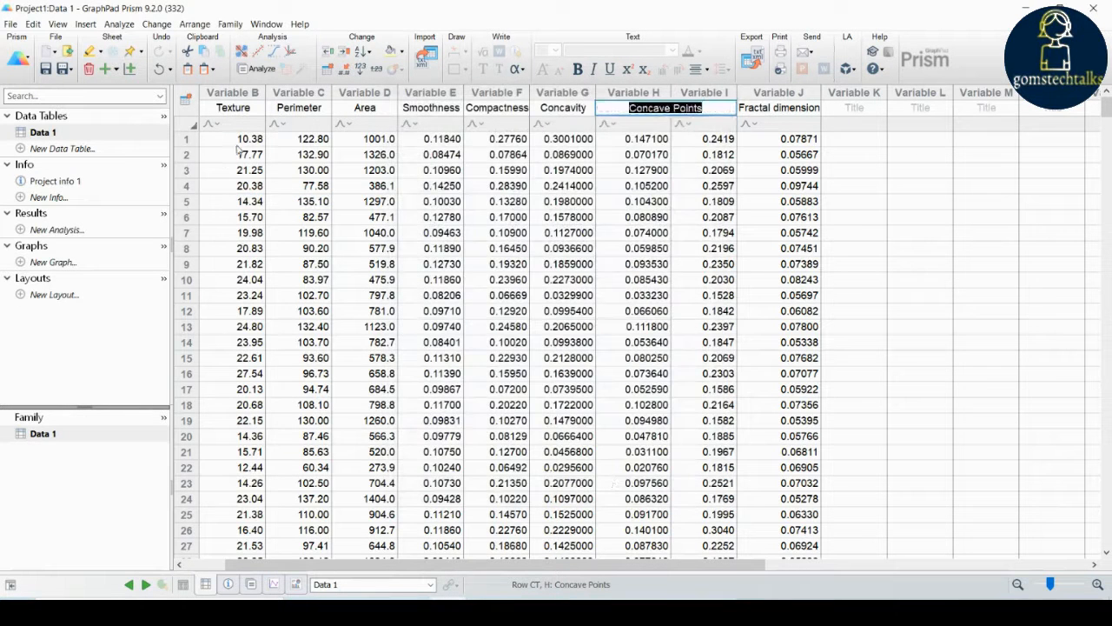
pyautogui.click(278, 125)
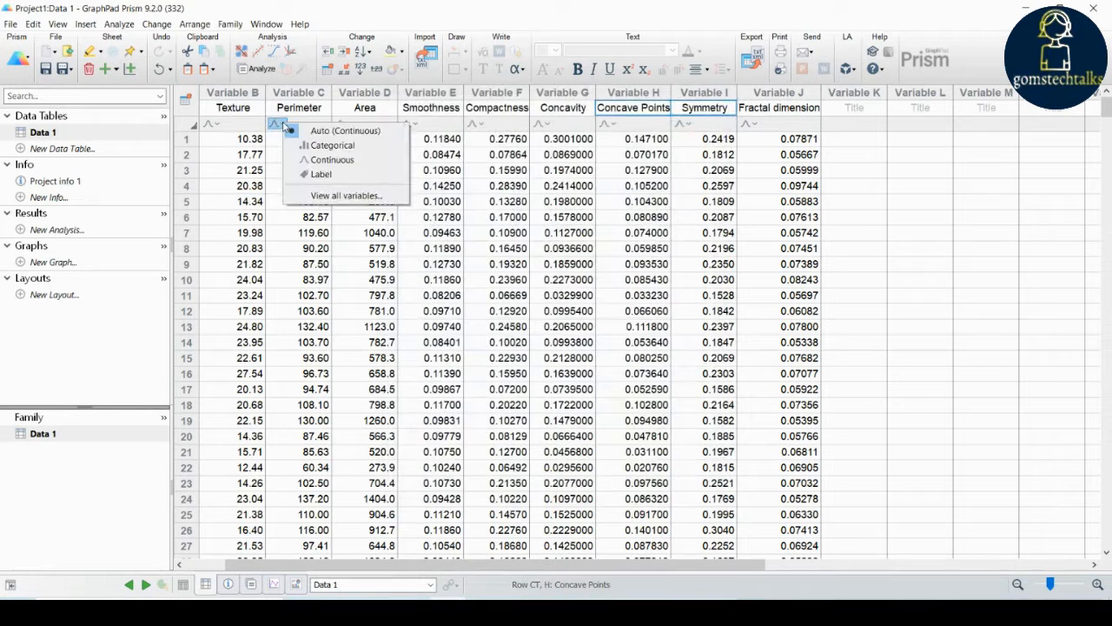
pyautogui.click(960, 189)
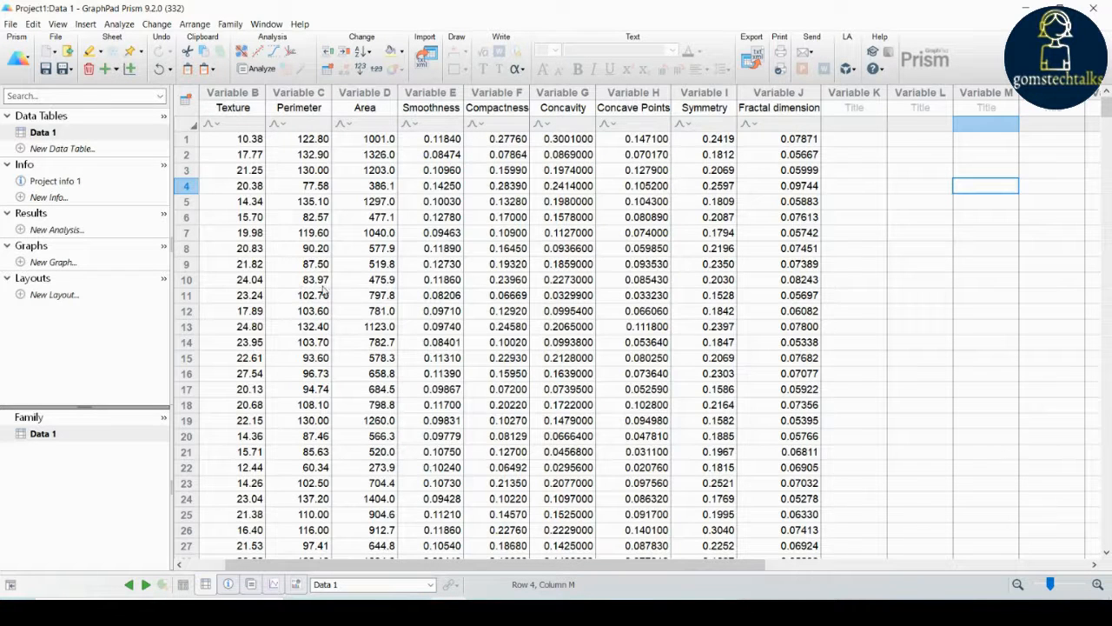
# - Run a Principal Component Analysis on Data 1 with all variables from Radius to Fractal dimension included and default parameters
pyautogui.click(389, 279)
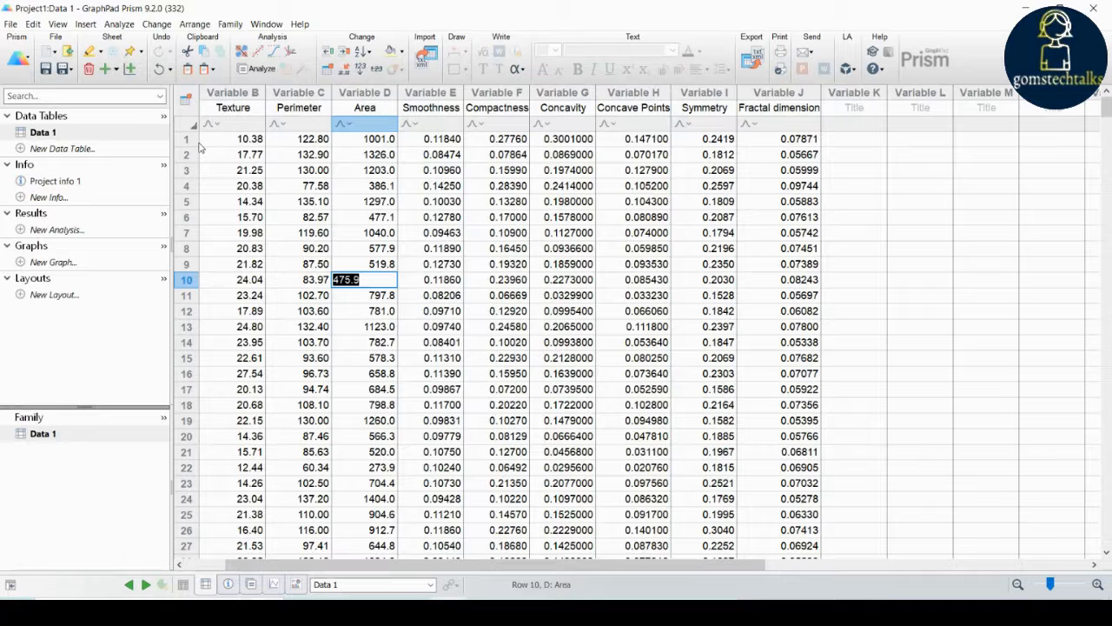
pyautogui.click(264, 72)
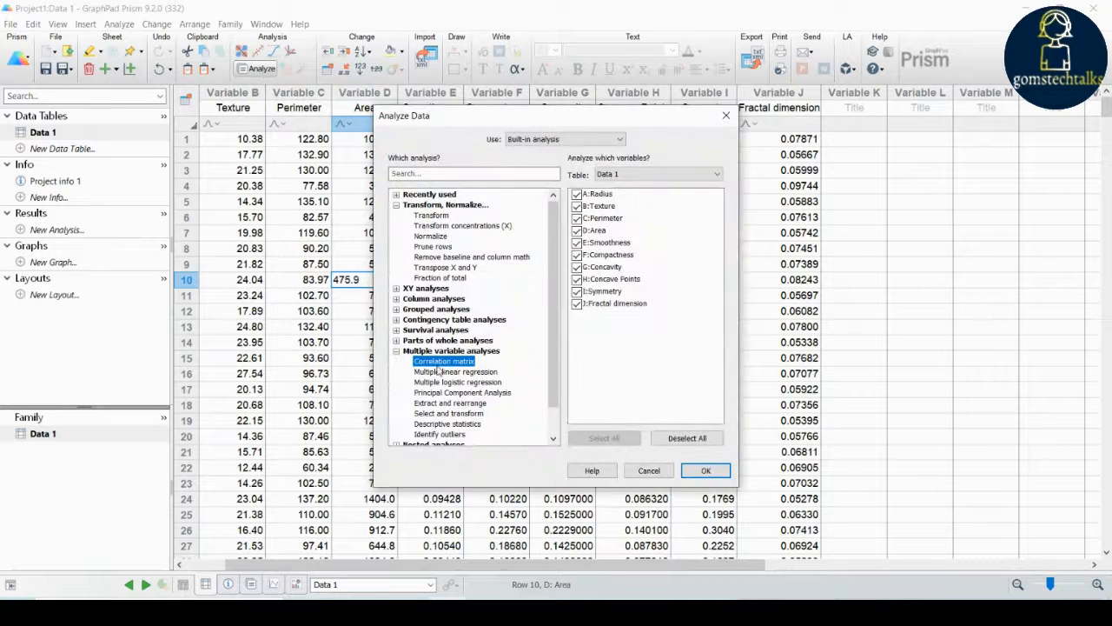
pyautogui.scroll(-1, 457, 418)
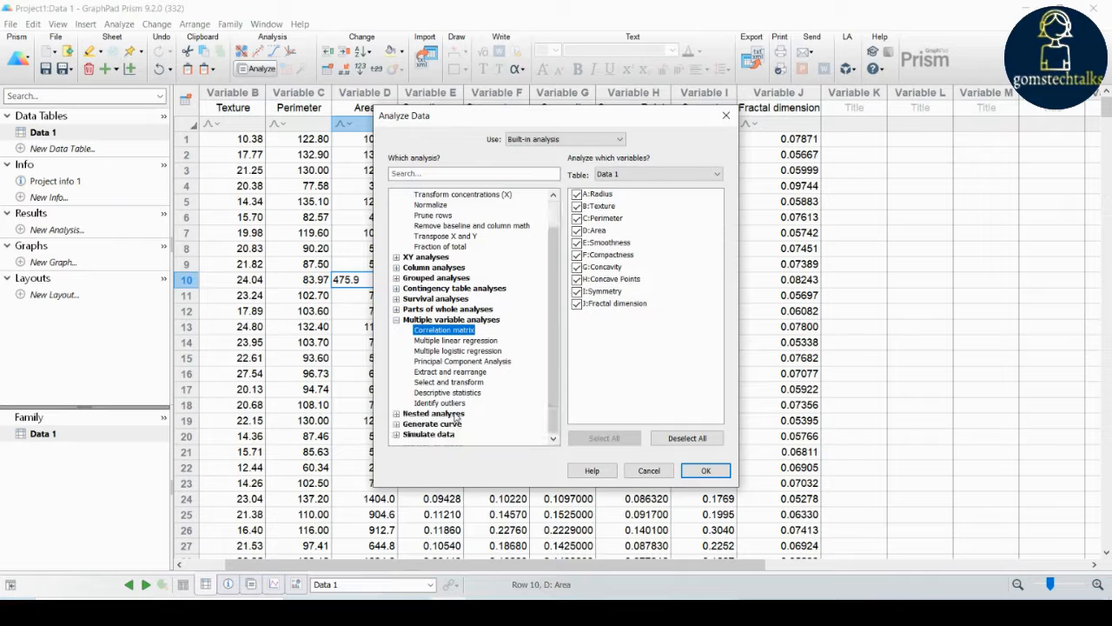
pyautogui.click(435, 362)
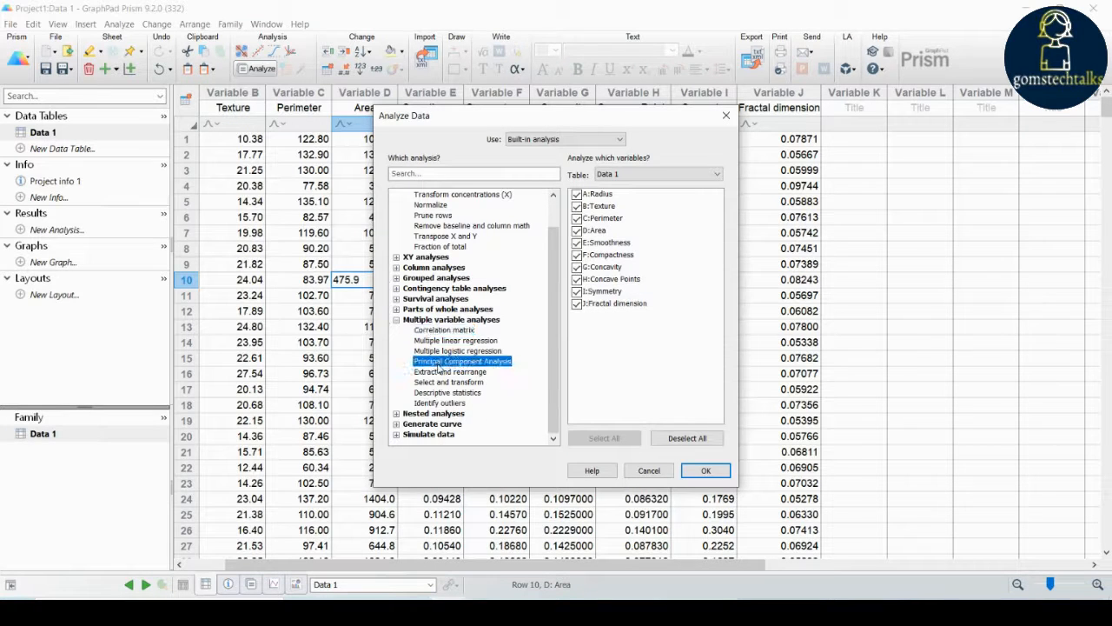
pyautogui.click(707, 471)
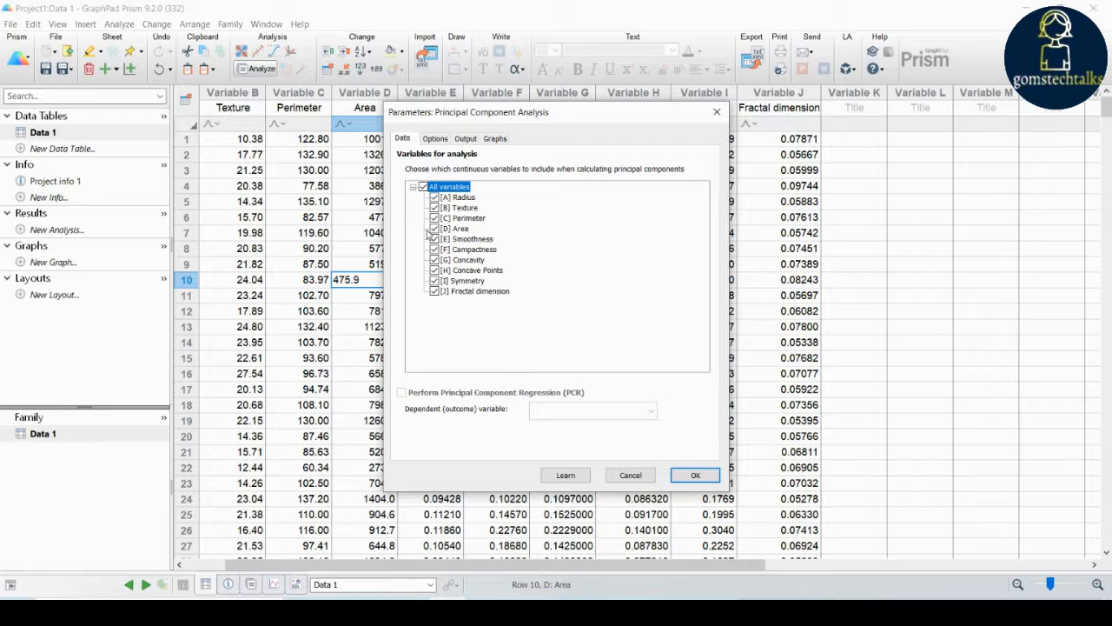
pyautogui.click(691, 483)
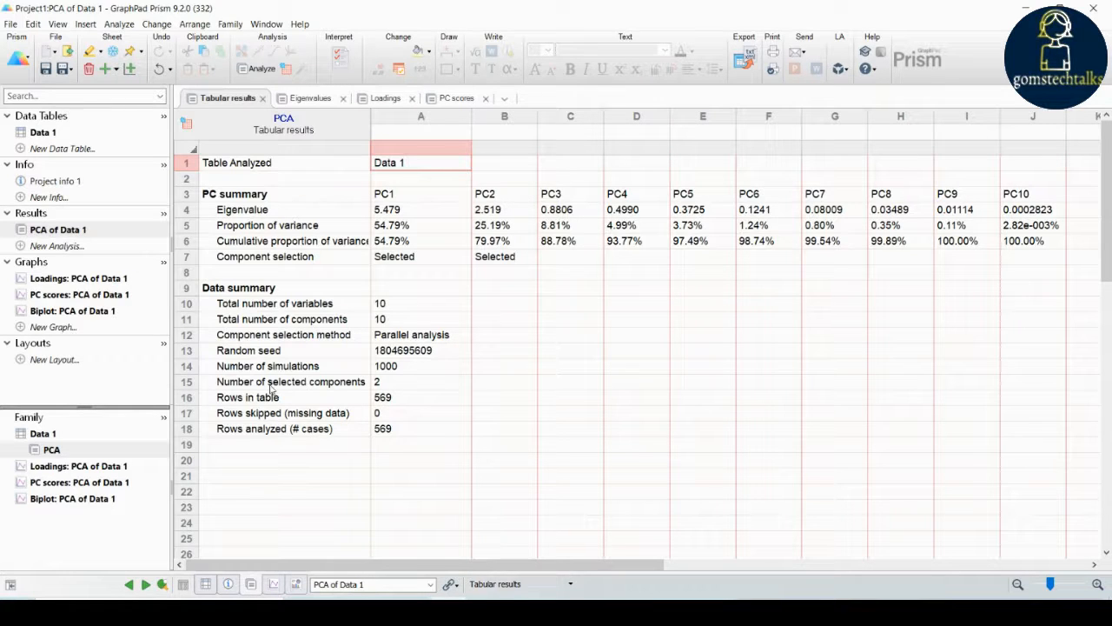
# - Examine the PCA results of Data 1: the tabular summary, eigenvalues, loadings and PC scores
pyautogui.click(390, 196)
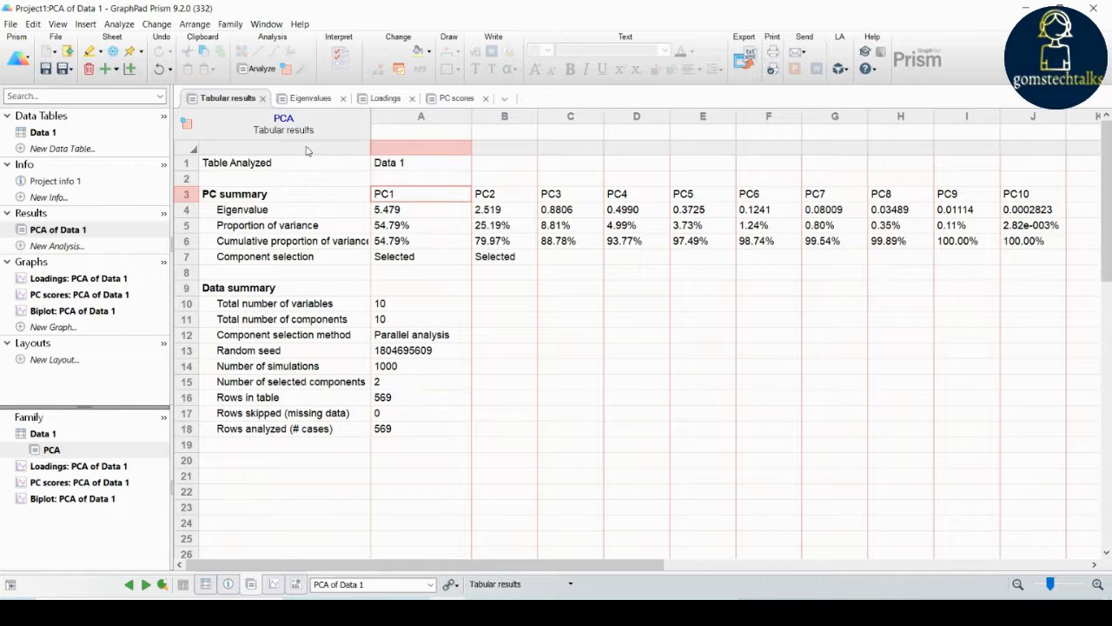
pyautogui.click(313, 99)
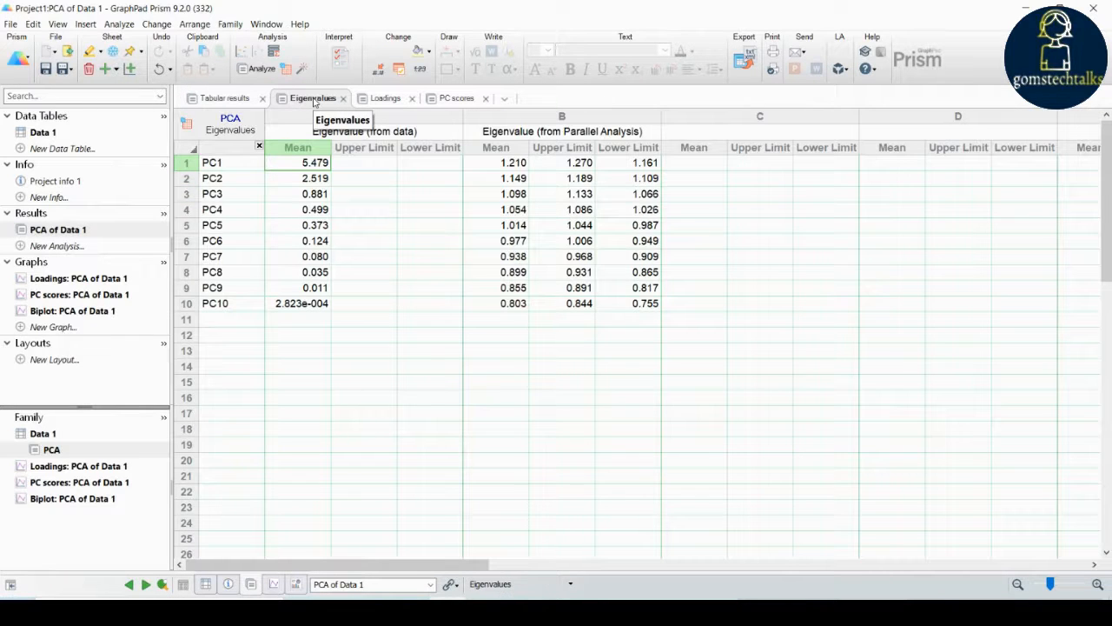
pyautogui.click(383, 106)
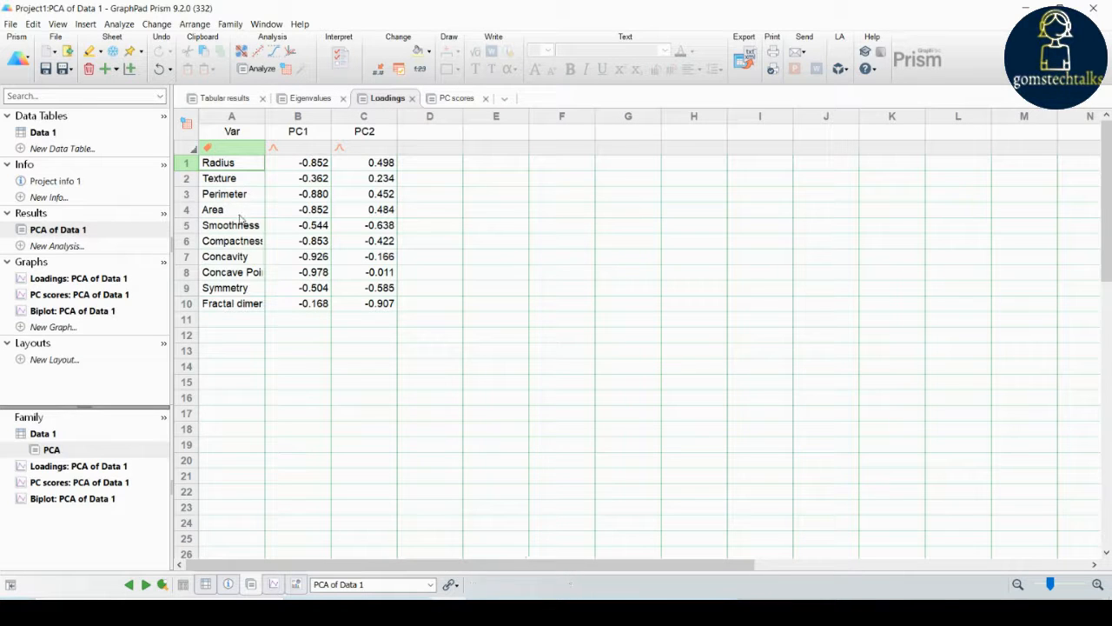
pyautogui.click(458, 98)
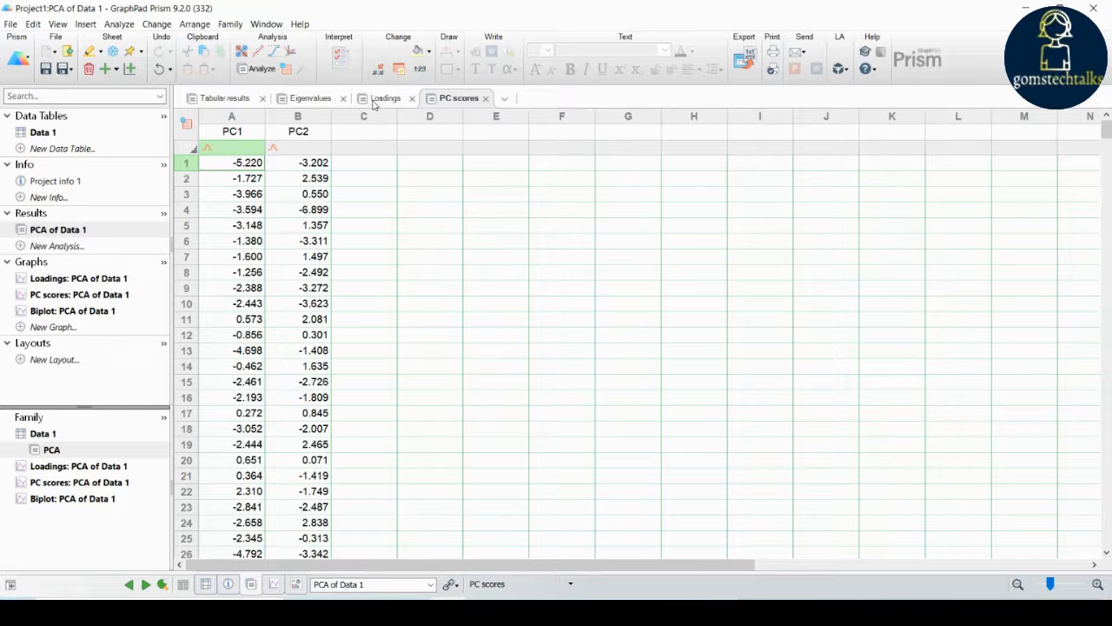
pyautogui.click(381, 99)
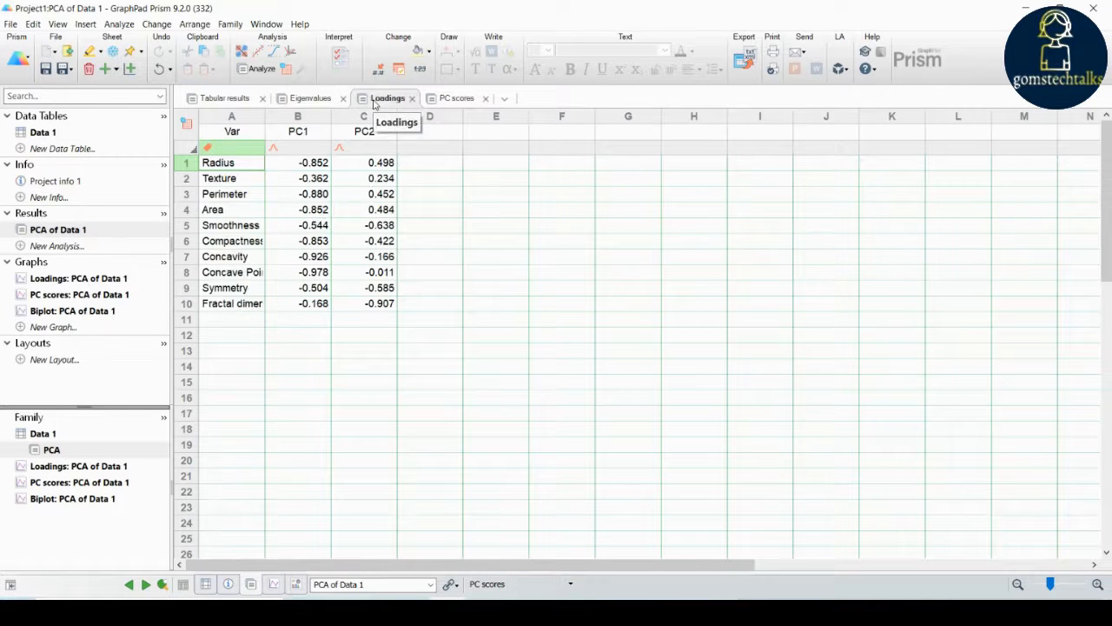
pyautogui.click(287, 98)
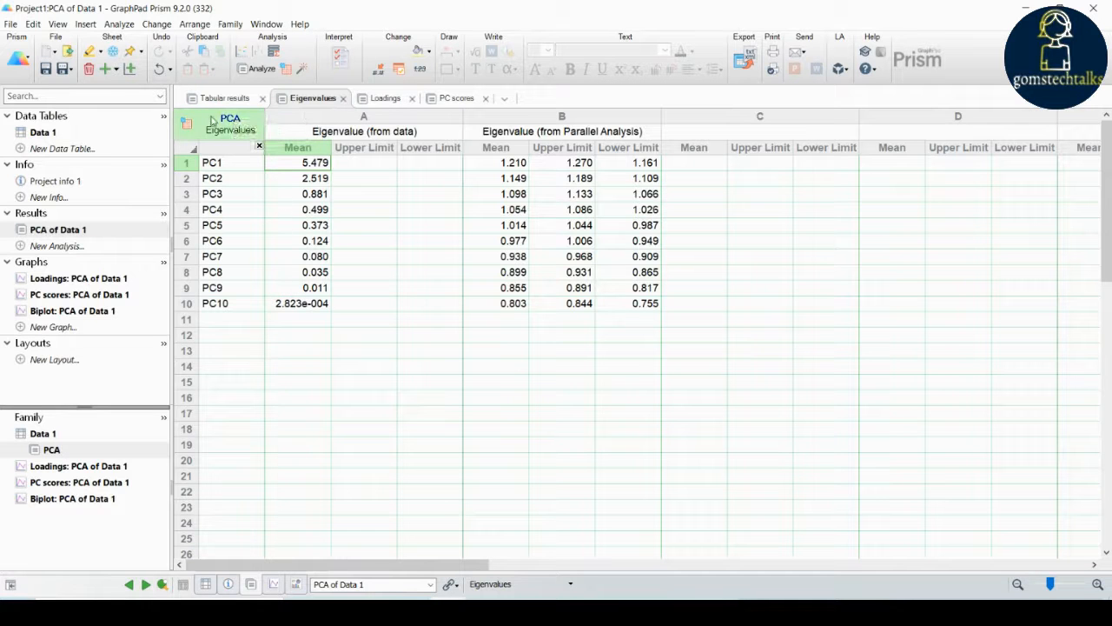
# - Review the PCA tabular results and read the Principal Component Analysis checklist in the online statistics guide, returning to Prism when finished
pyautogui.click(218, 101)
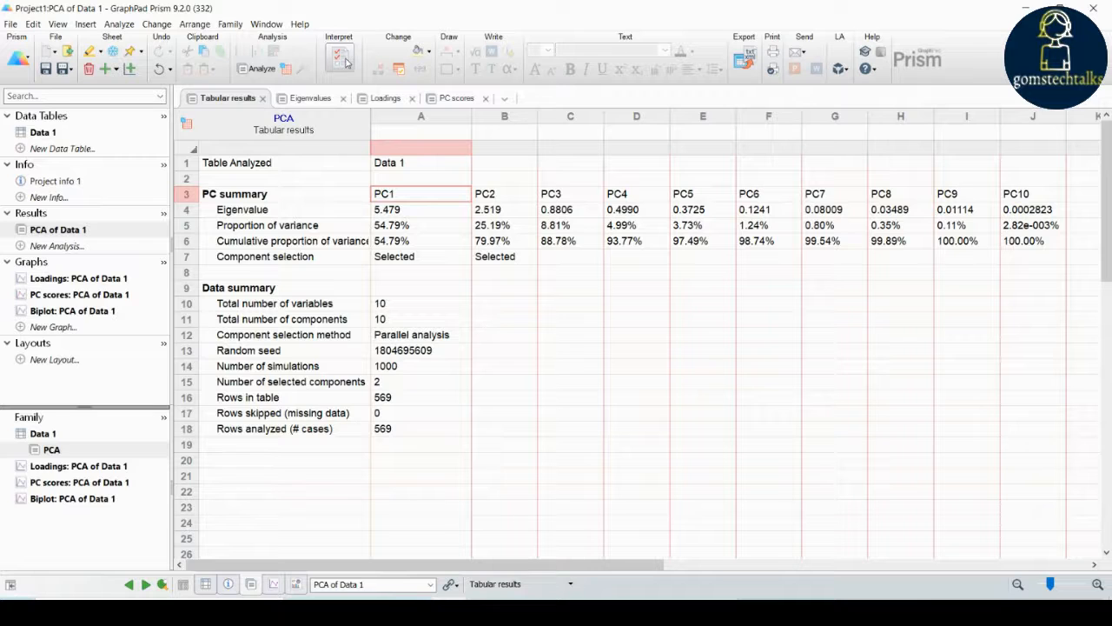
pyautogui.click(346, 63)
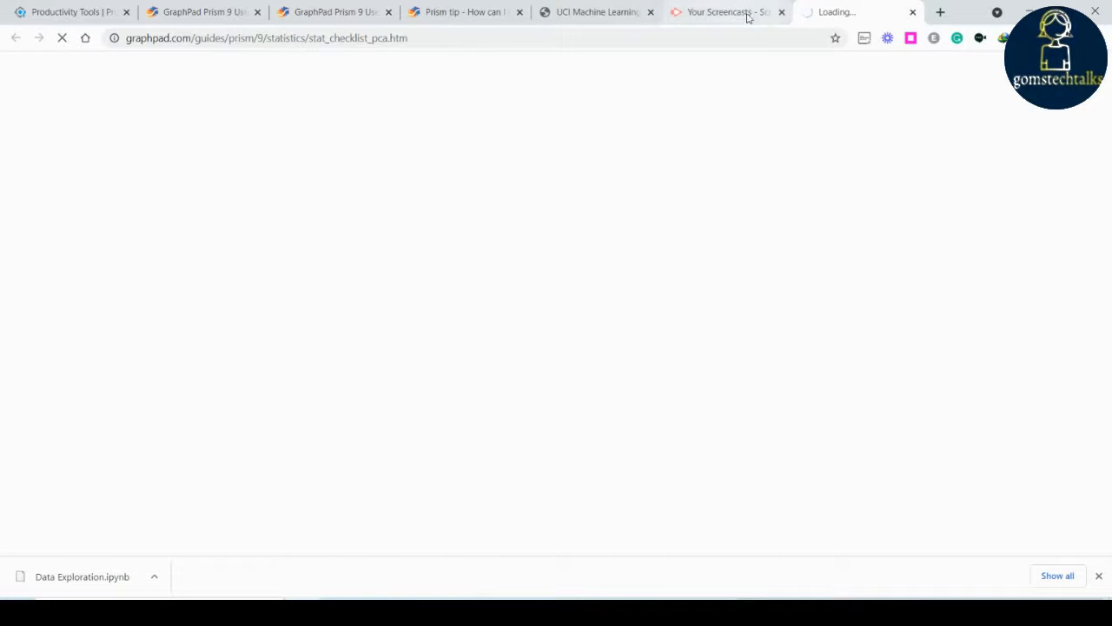
pyautogui.moveTo(846, 17); pyautogui.dragTo(810, 72)
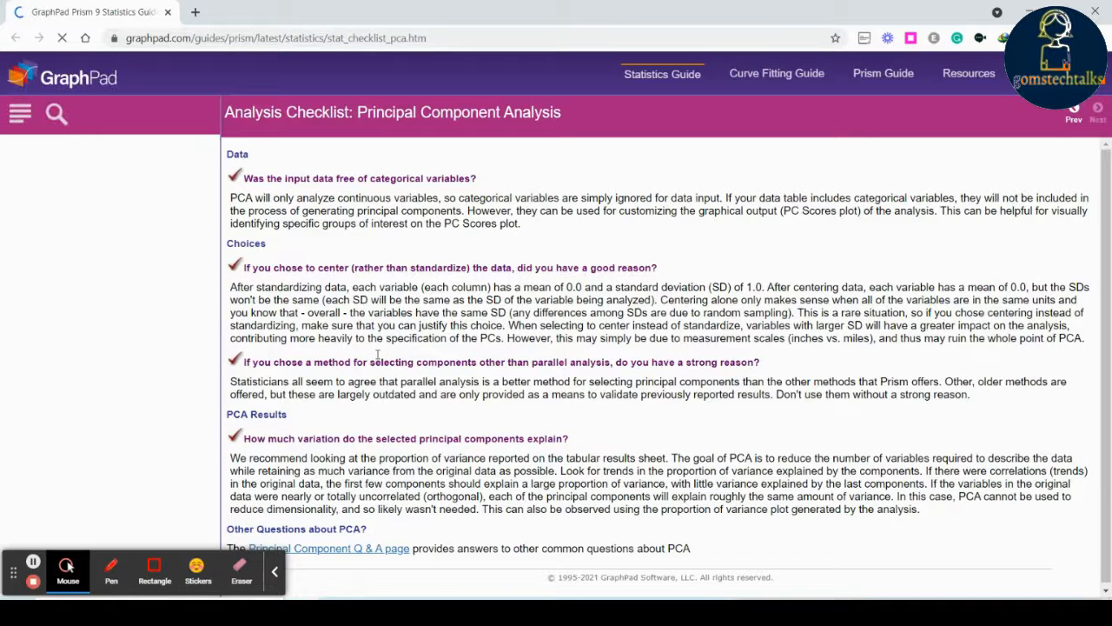
pyautogui.click(274, 572)
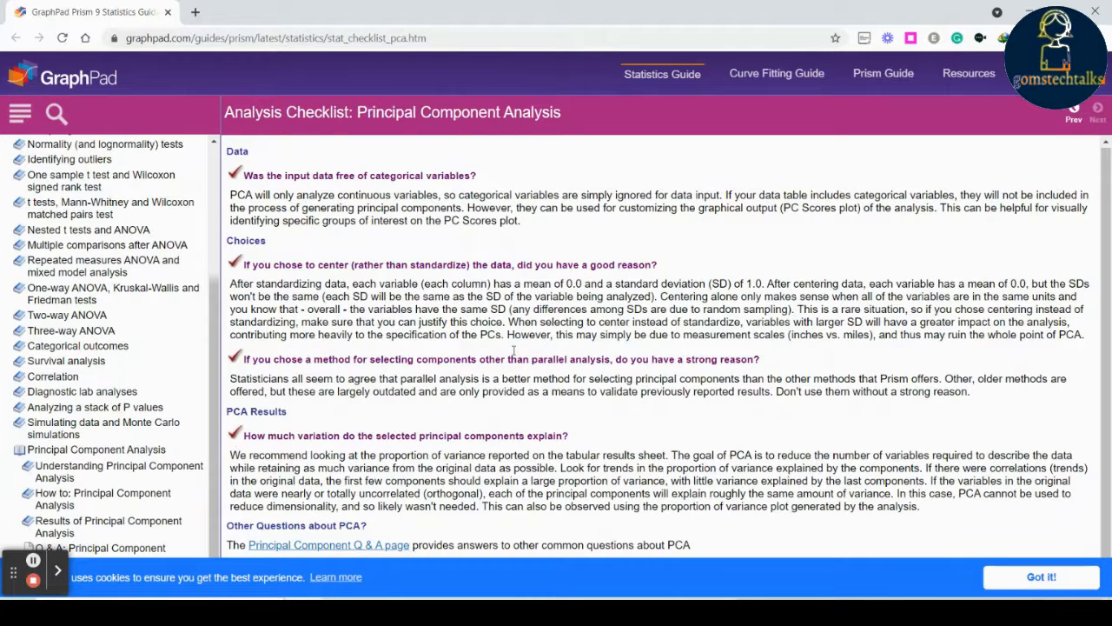
pyautogui.moveTo(930, 519); pyautogui.dragTo(232, 148)
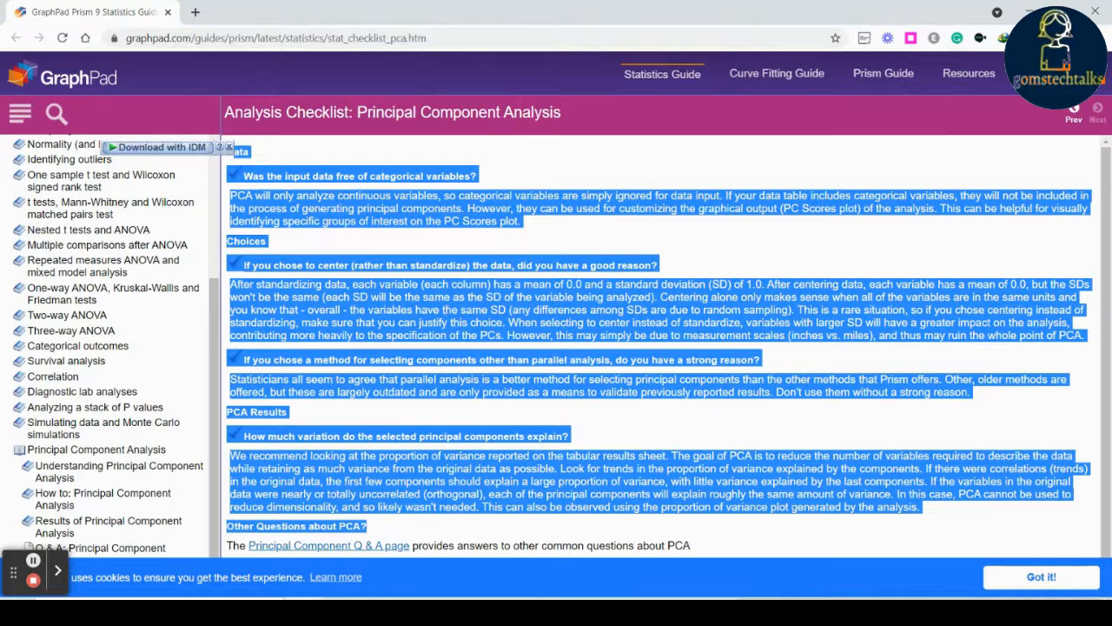
pyautogui.click(464, 612)
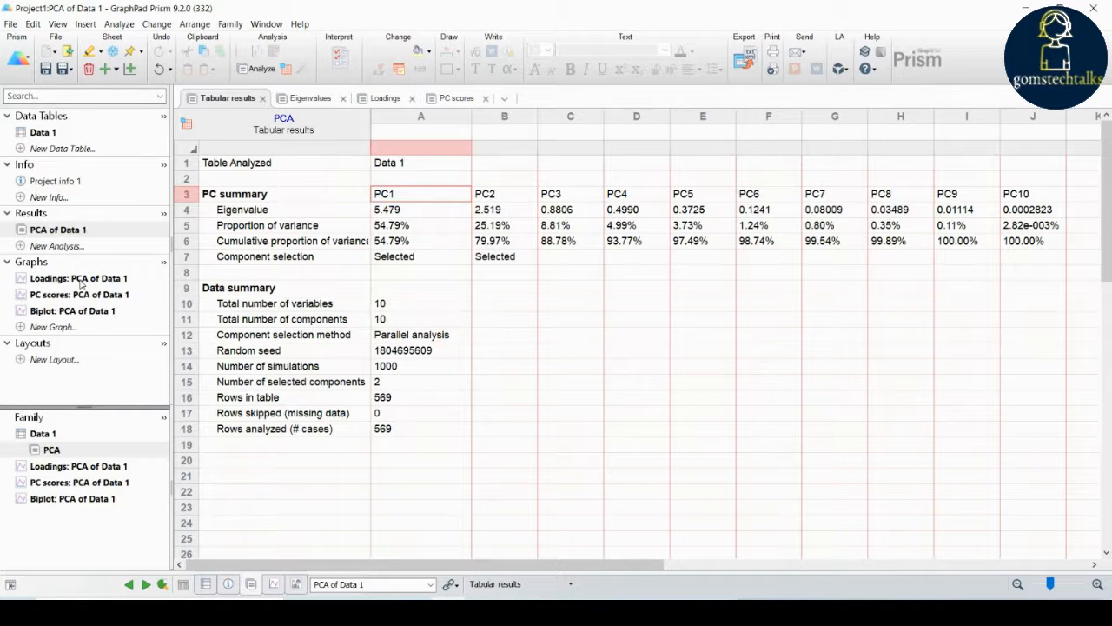
# - Examine the Loadings, PC scores and Biplot graphs of the PCA of Data 1
pyautogui.click(44, 280)
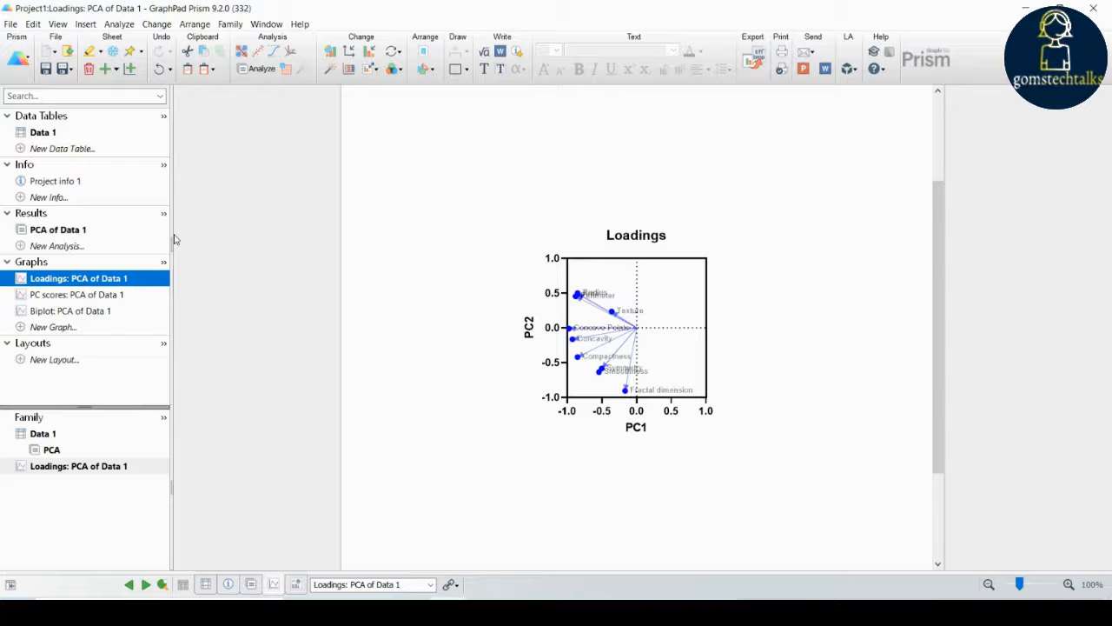
pyautogui.click(94, 300)
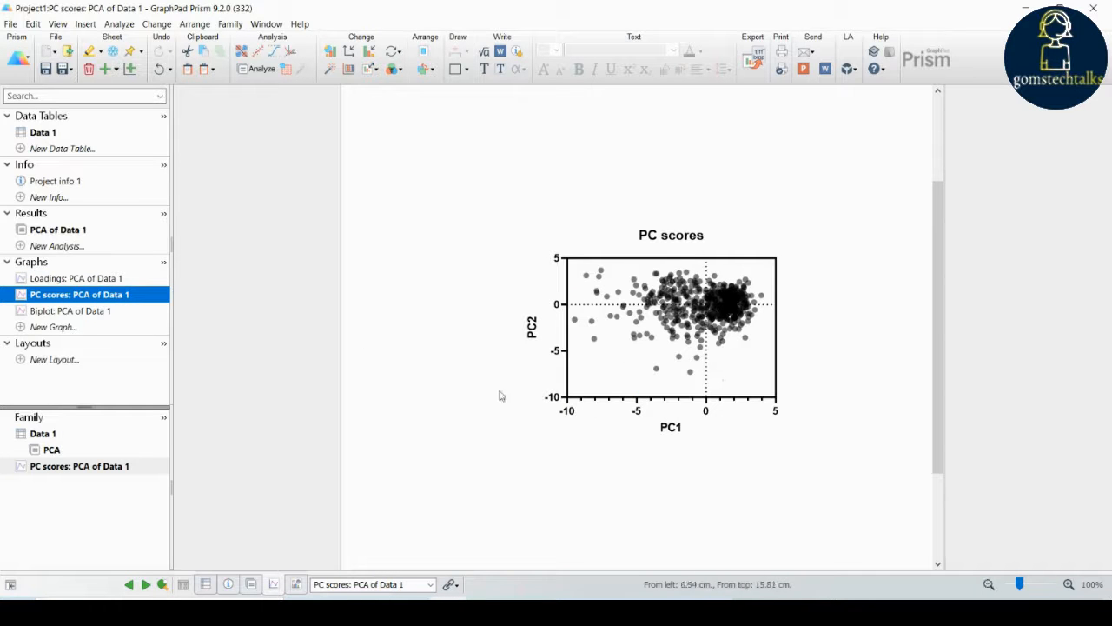
pyautogui.click(61, 310)
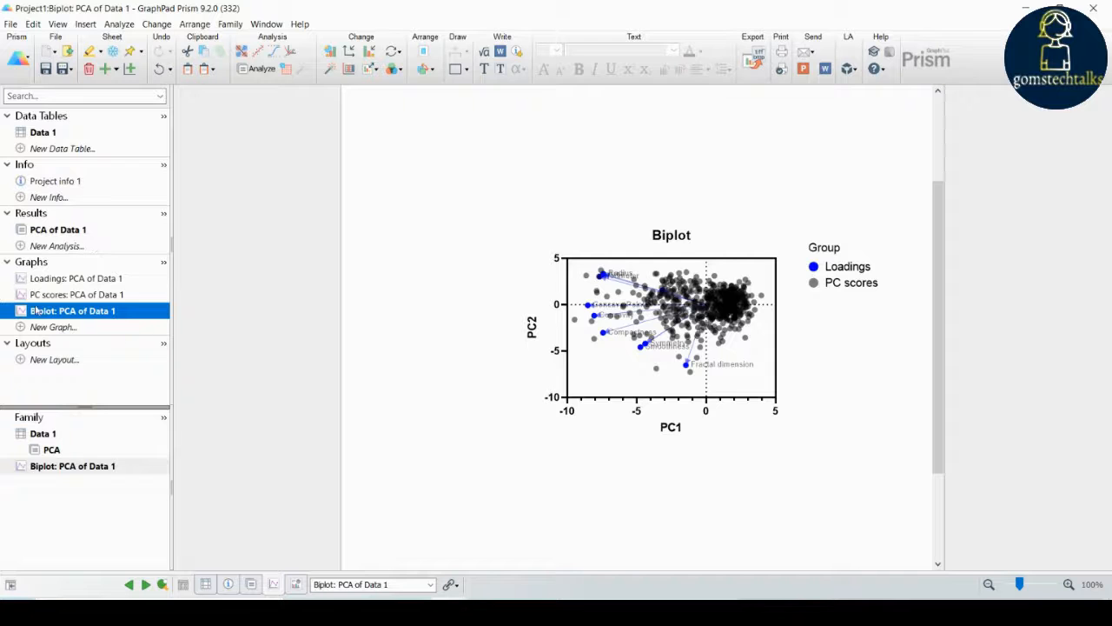
pyautogui.moveTo(50, 281)
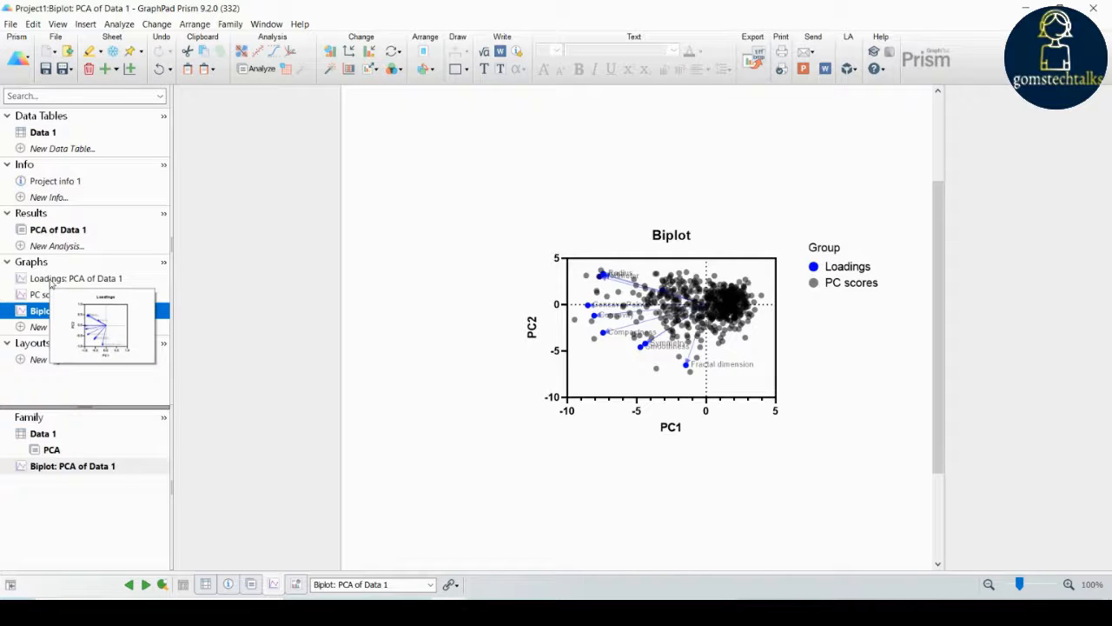
pyautogui.click(713, 322)
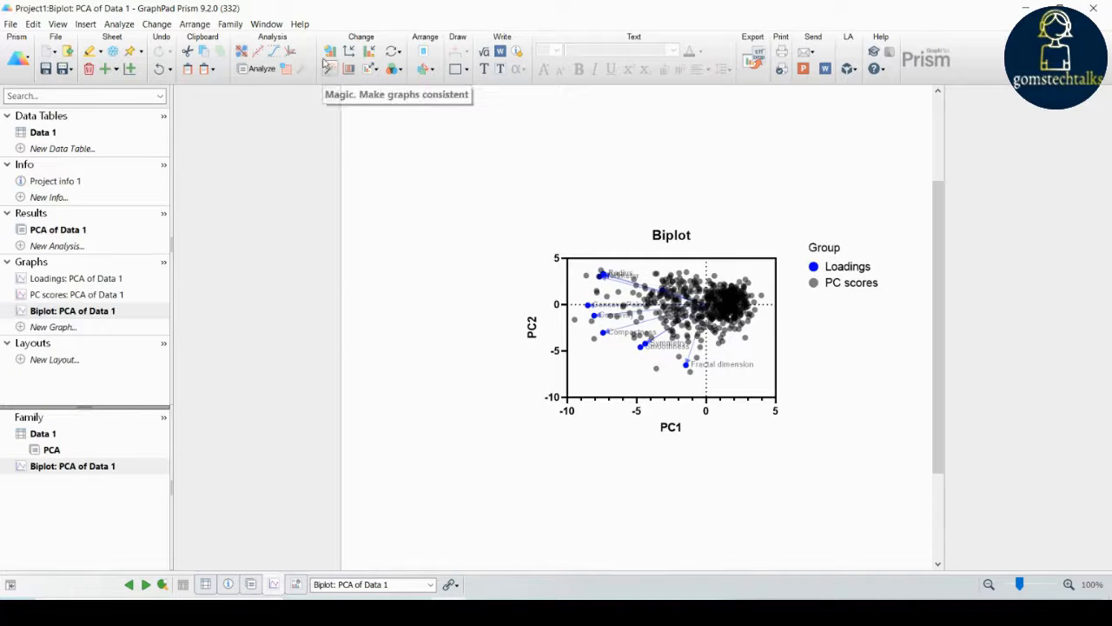
# - Try the Prism Light, Starry and Colors (semi-transparent) color schemes on the biplot
pyautogui.click(396, 70)
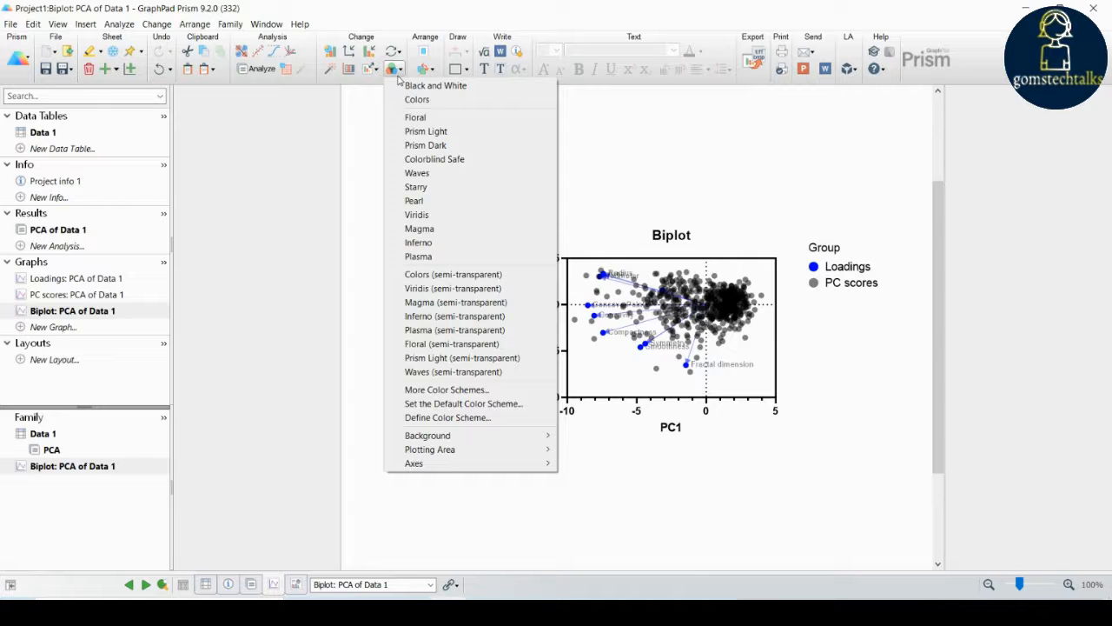
pyautogui.click(696, 319)
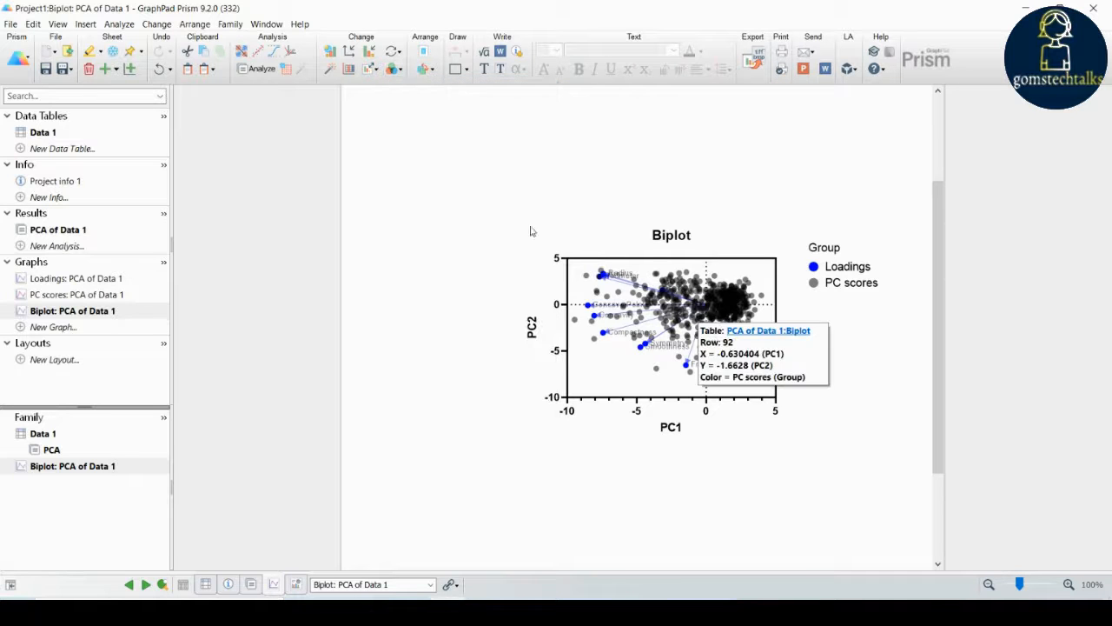
pyautogui.click(396, 69)
pyautogui.click(425, 132)
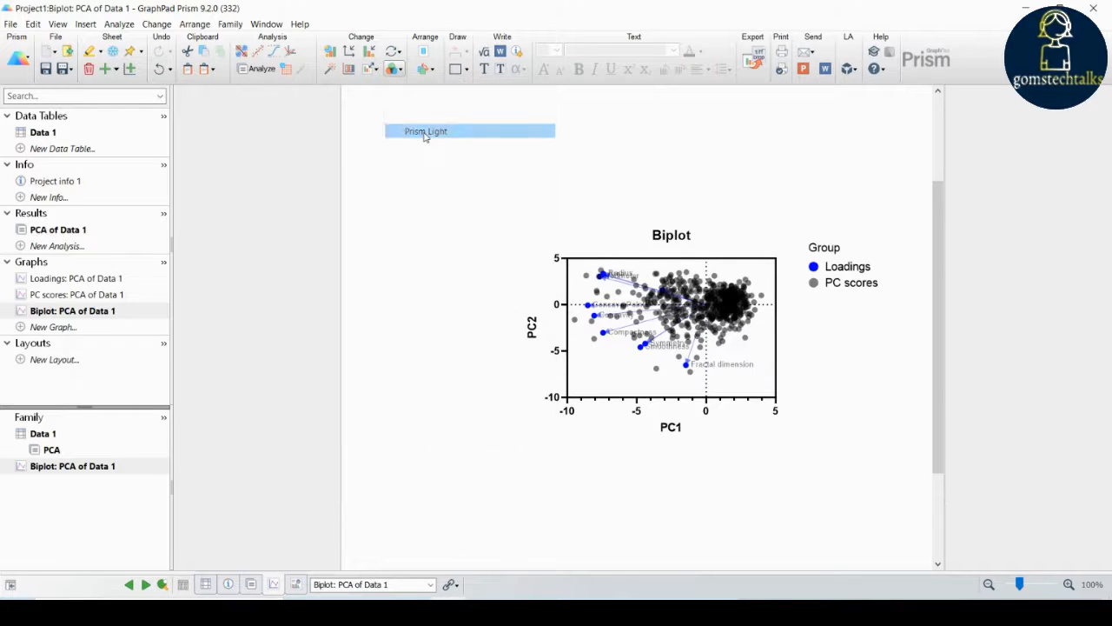
pyautogui.click(396, 71)
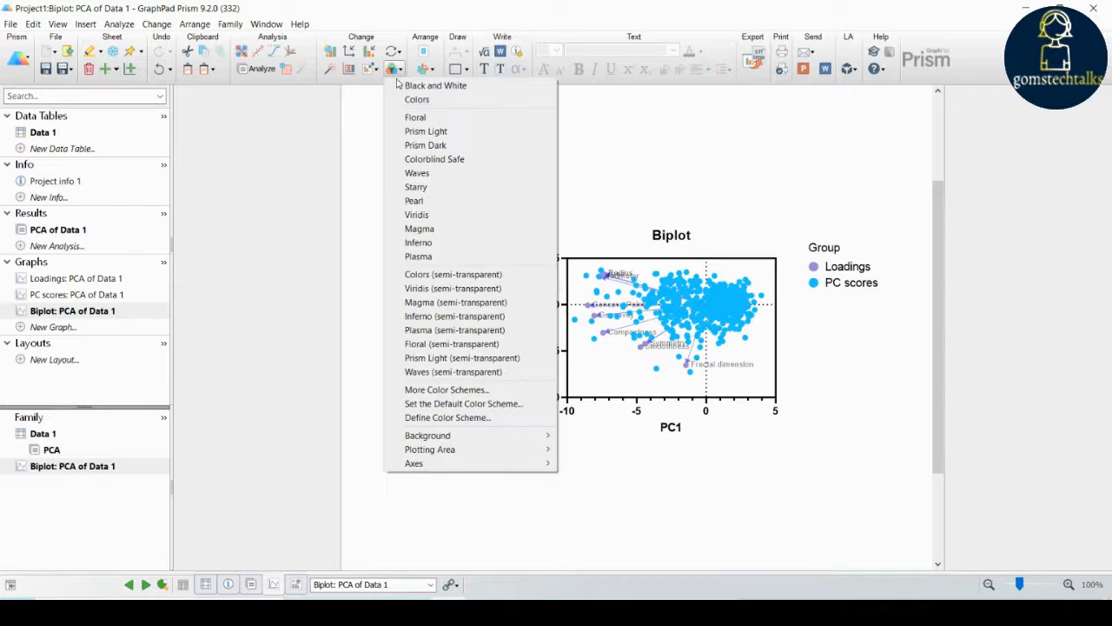
pyautogui.click(415, 187)
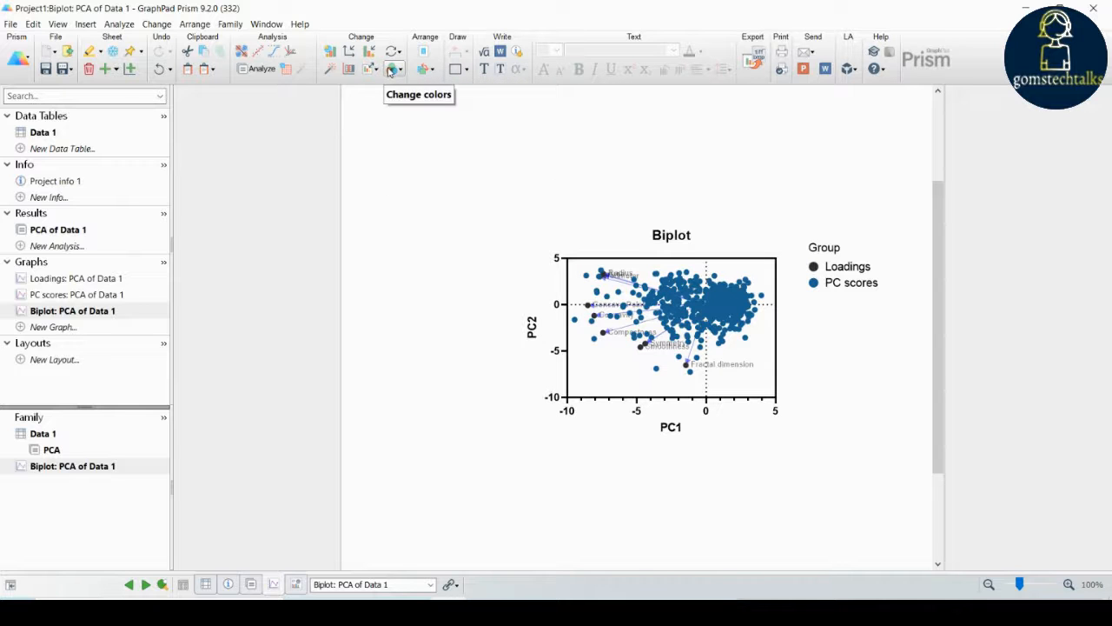
pyautogui.click(391, 72)
pyautogui.click(427, 274)
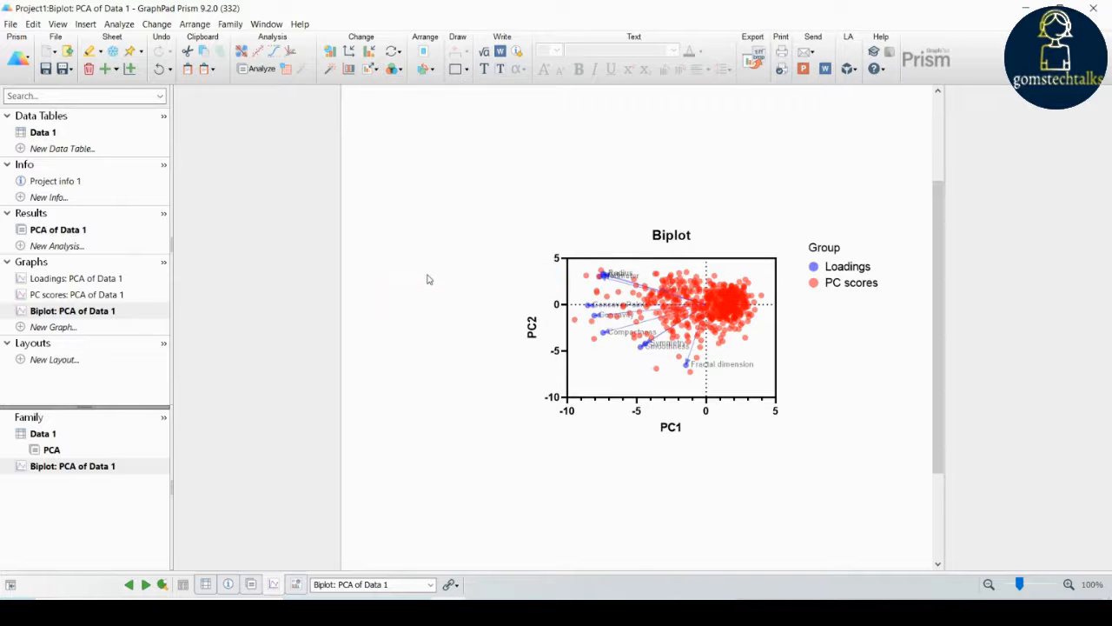
# - Apply the Floral (semi-transparent) color scheme to the biplot
pyautogui.click(396, 73)
pyautogui.click(442, 342)
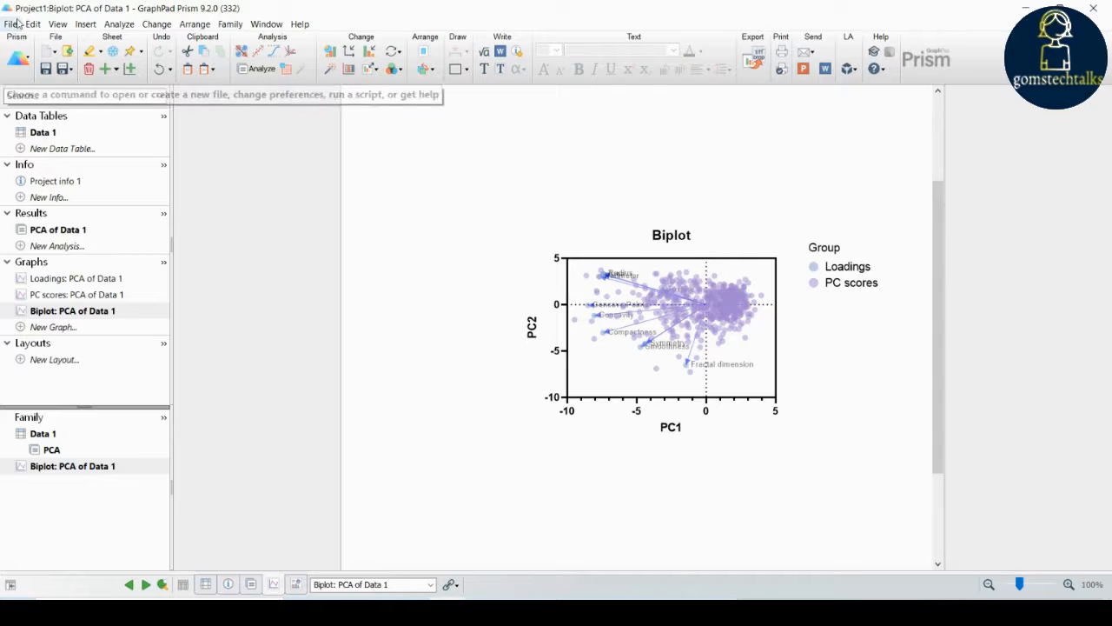
pyautogui.rightClick(669, 328)
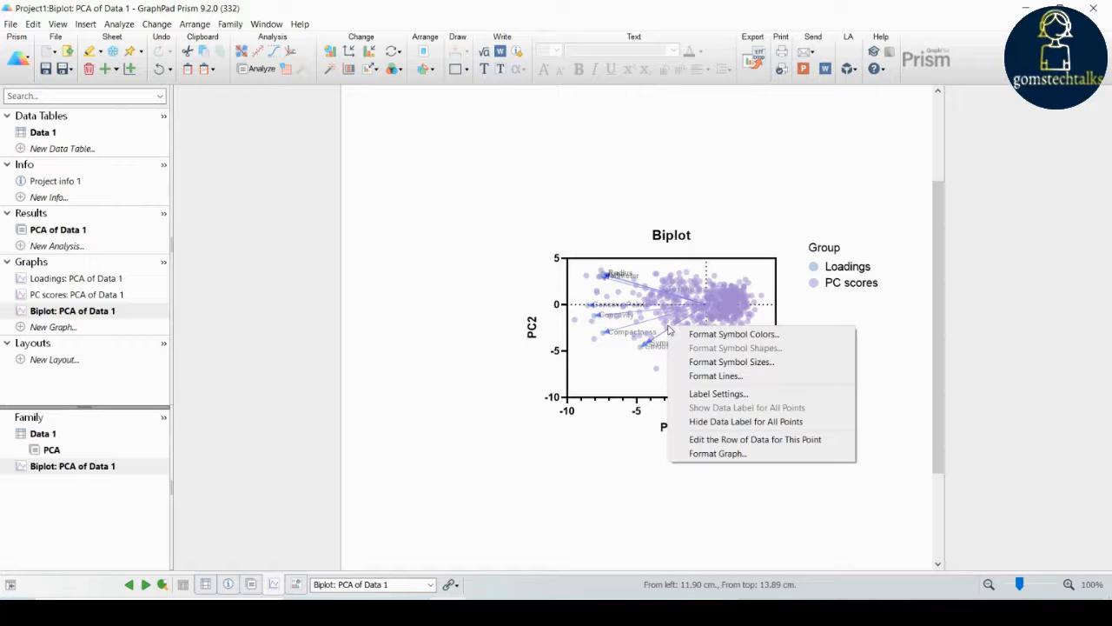
pyautogui.rightClick(523, 330)
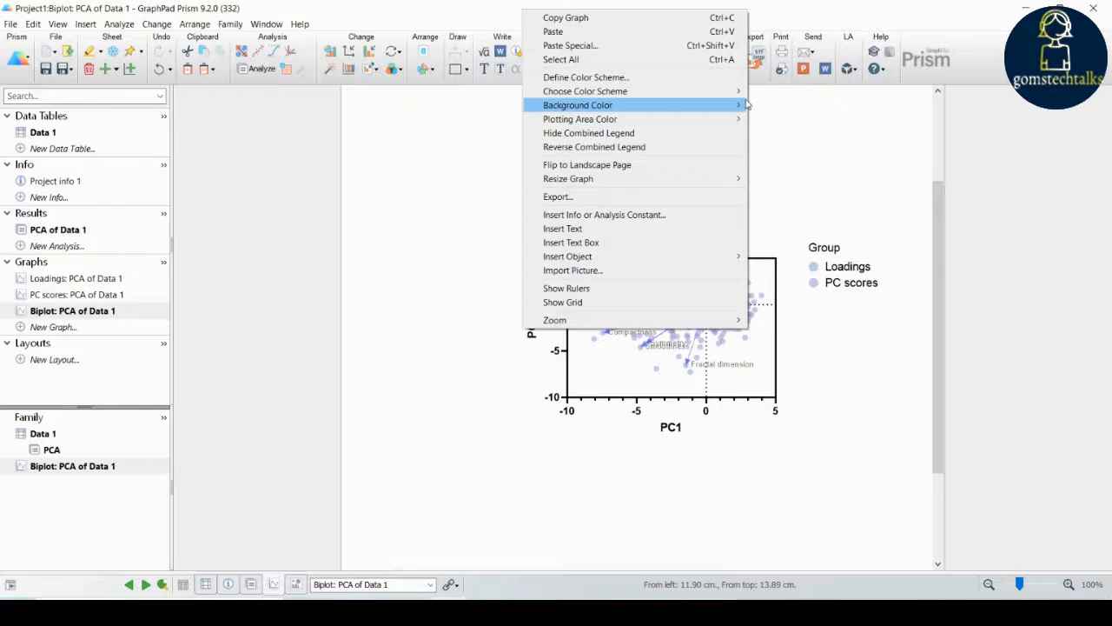
pyautogui.click(459, 213)
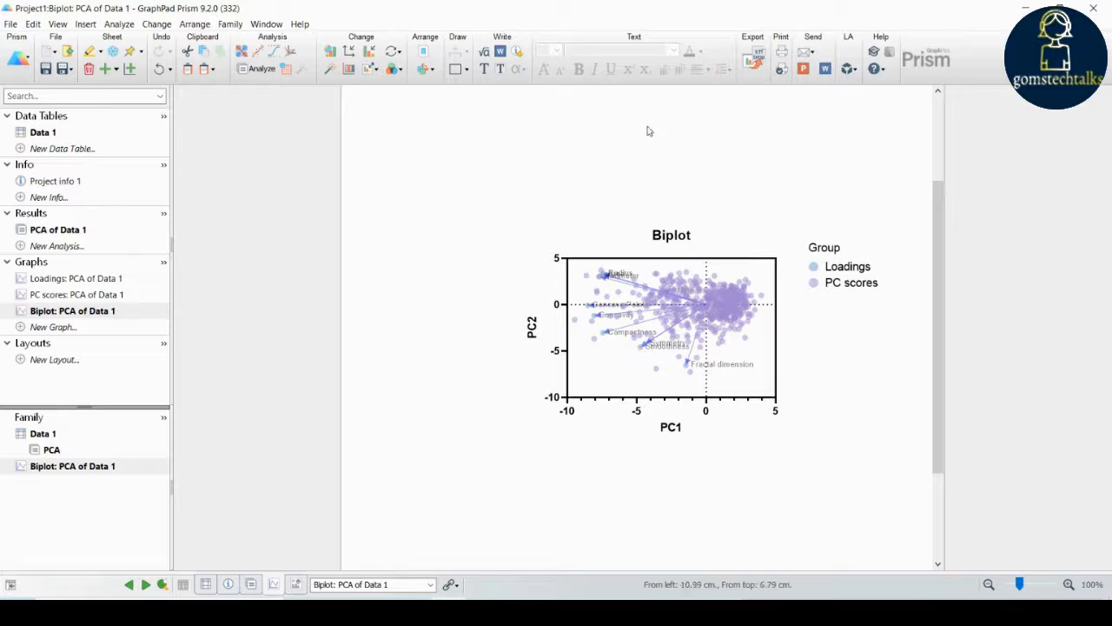
# - Set up the biplot's export as a JPG file with a resolution of 600 dpi
pyautogui.click(756, 58)
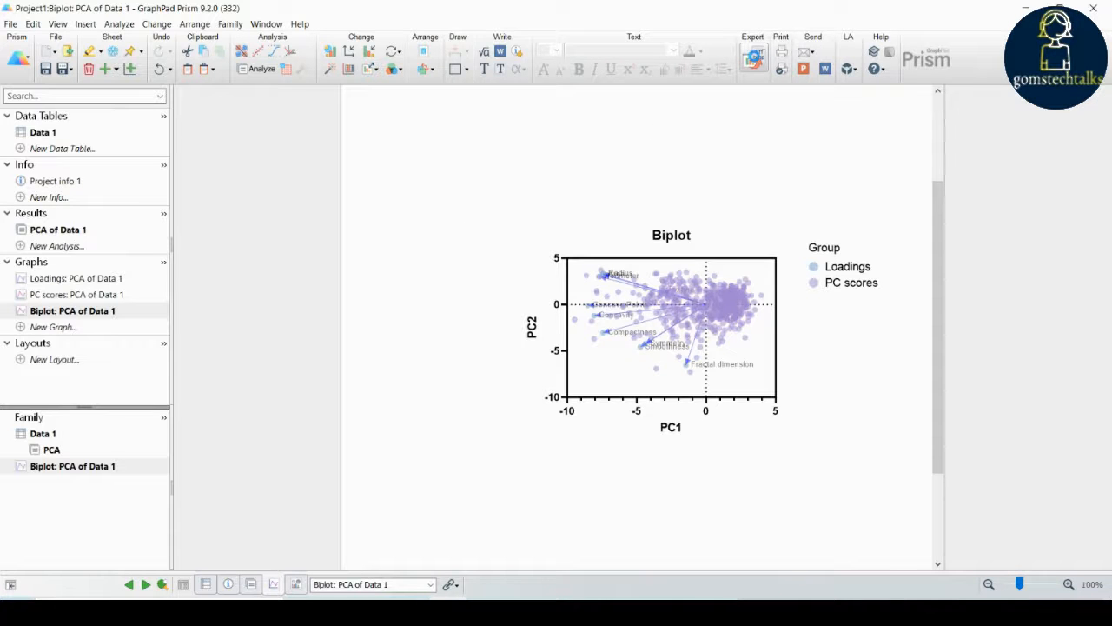
pyautogui.click(504, 130)
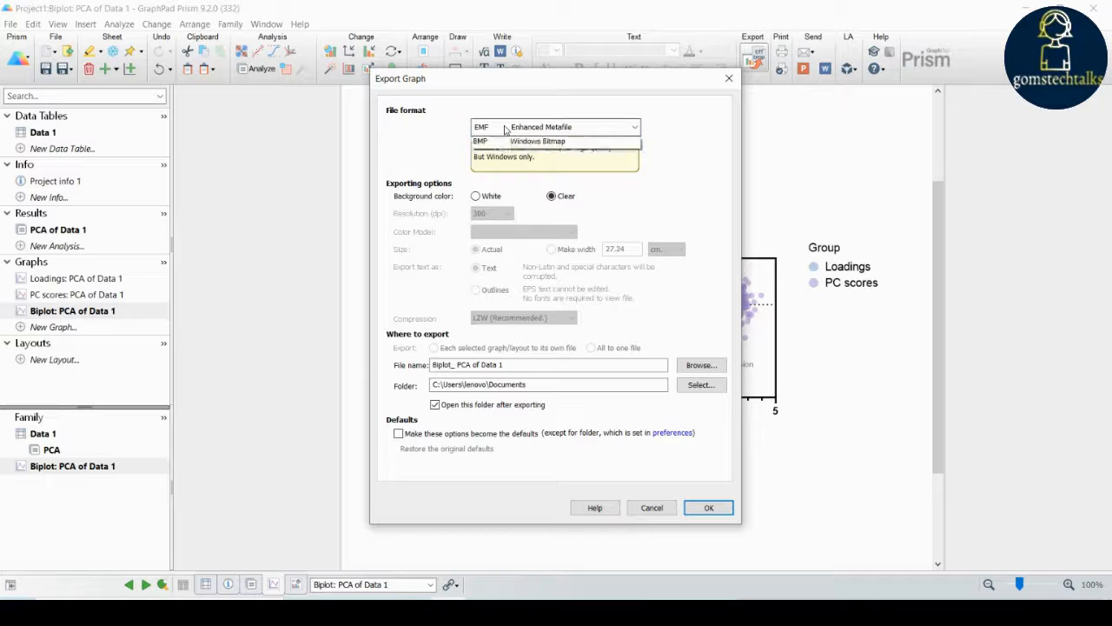
pyautogui.click(501, 231)
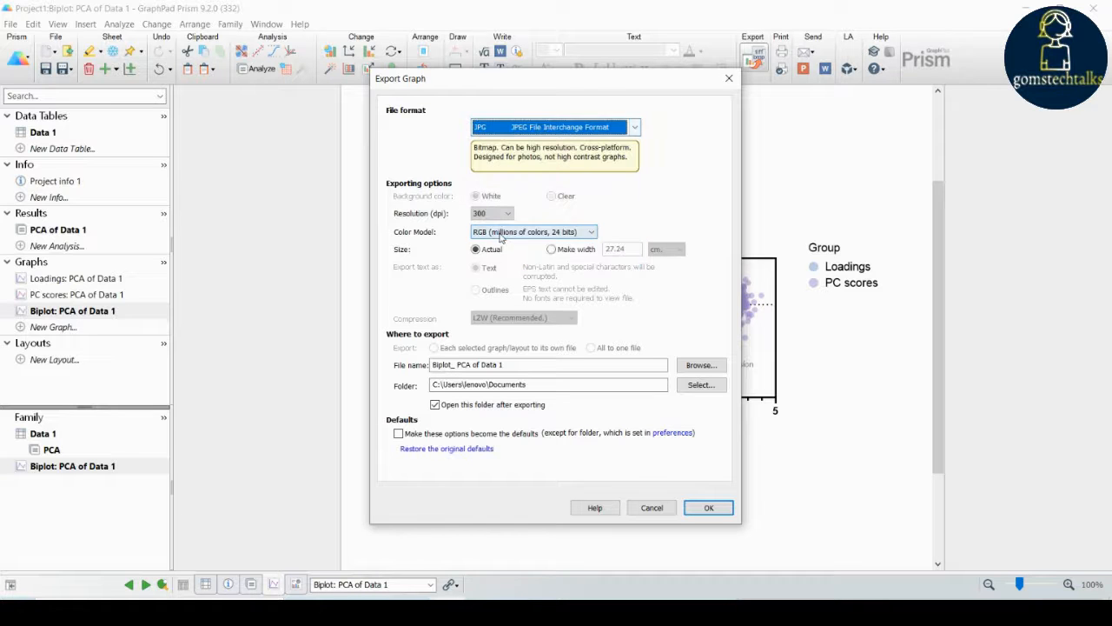
pyautogui.click(500, 214)
pyautogui.click(489, 247)
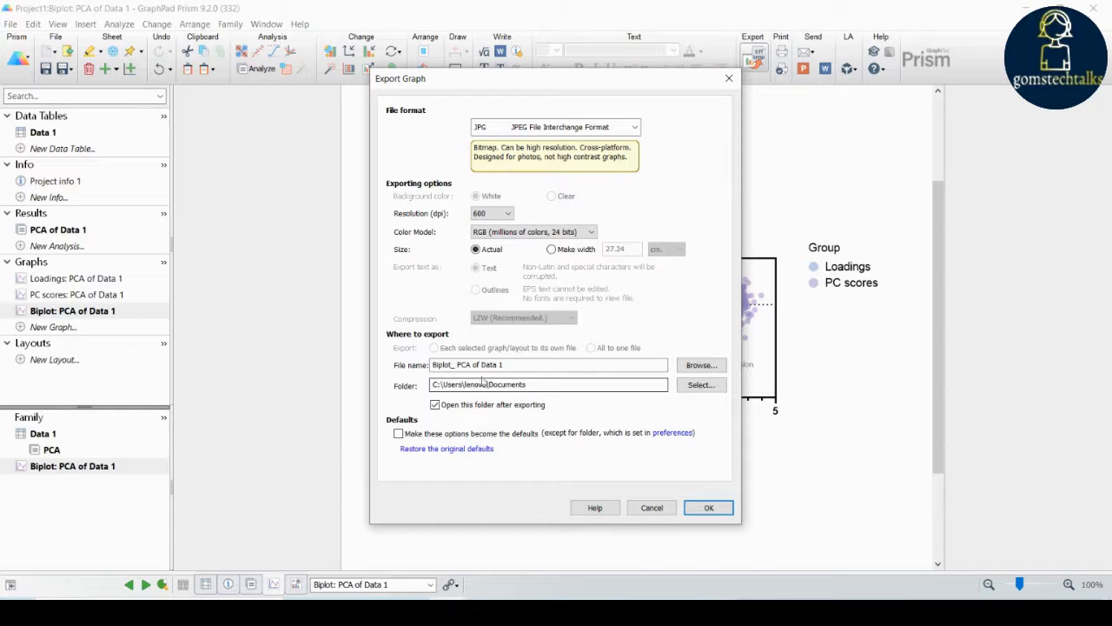
# - Set the biplot's export folder to D:\, keeping the file name Biplot_ PCA of Data 1
pyautogui.moveTo(529, 364); pyautogui.dragTo(405, 371)
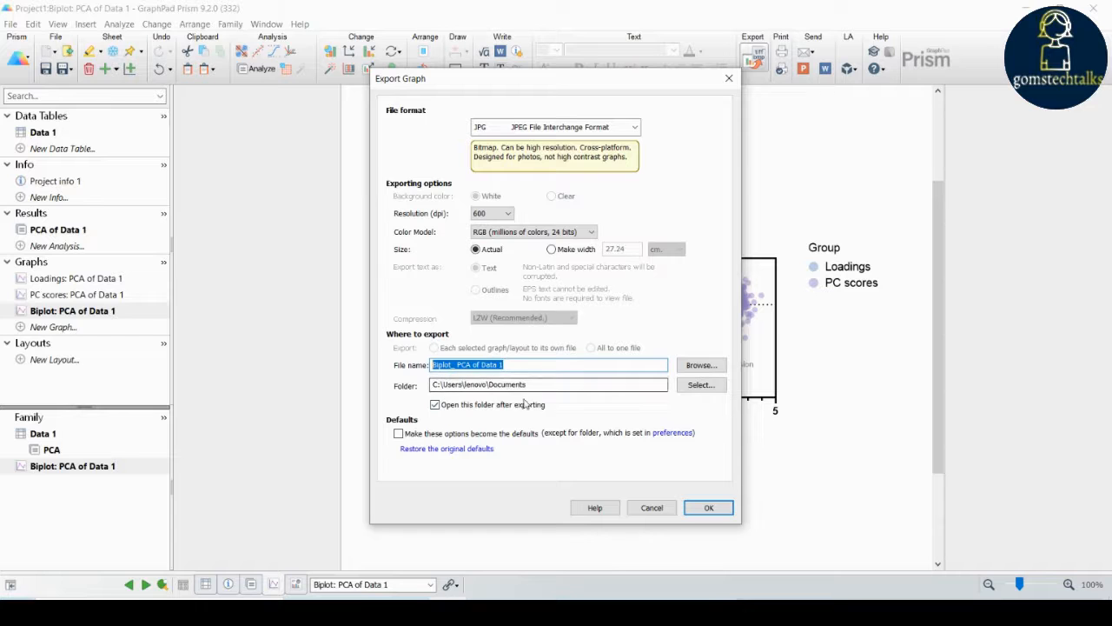
pyautogui.click(451, 384)
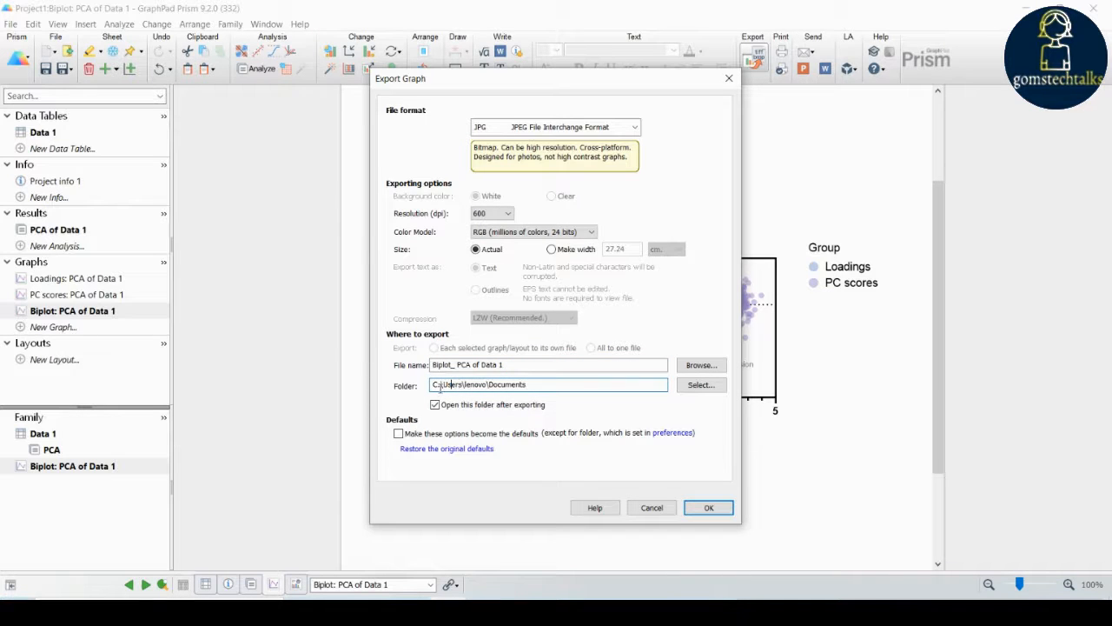
pyautogui.click(699, 387)
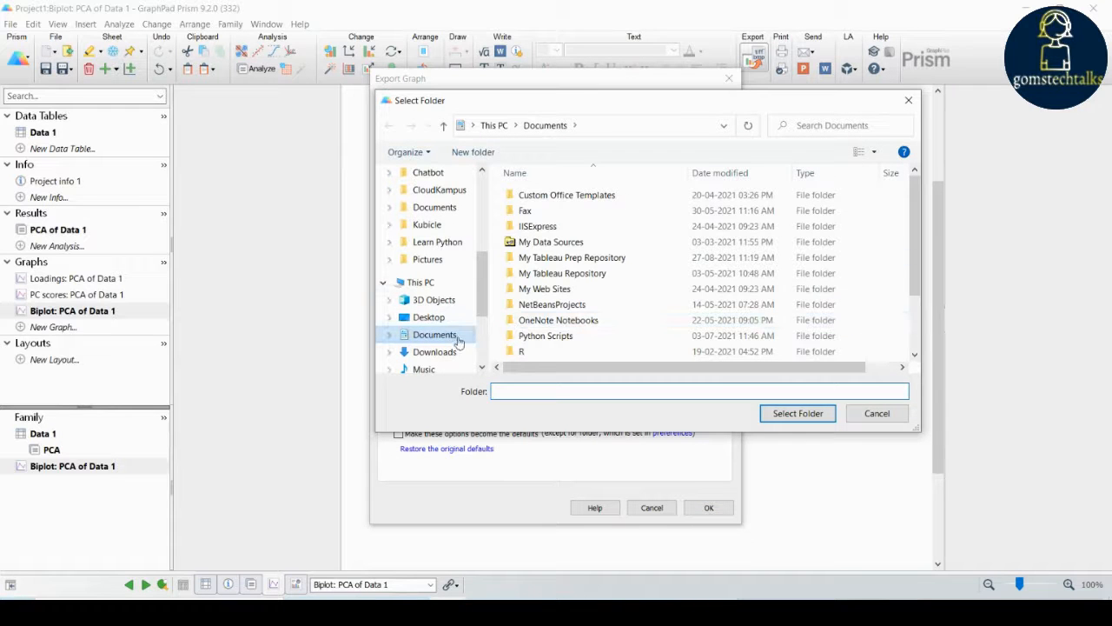
pyautogui.scroll(-3, 459, 341)
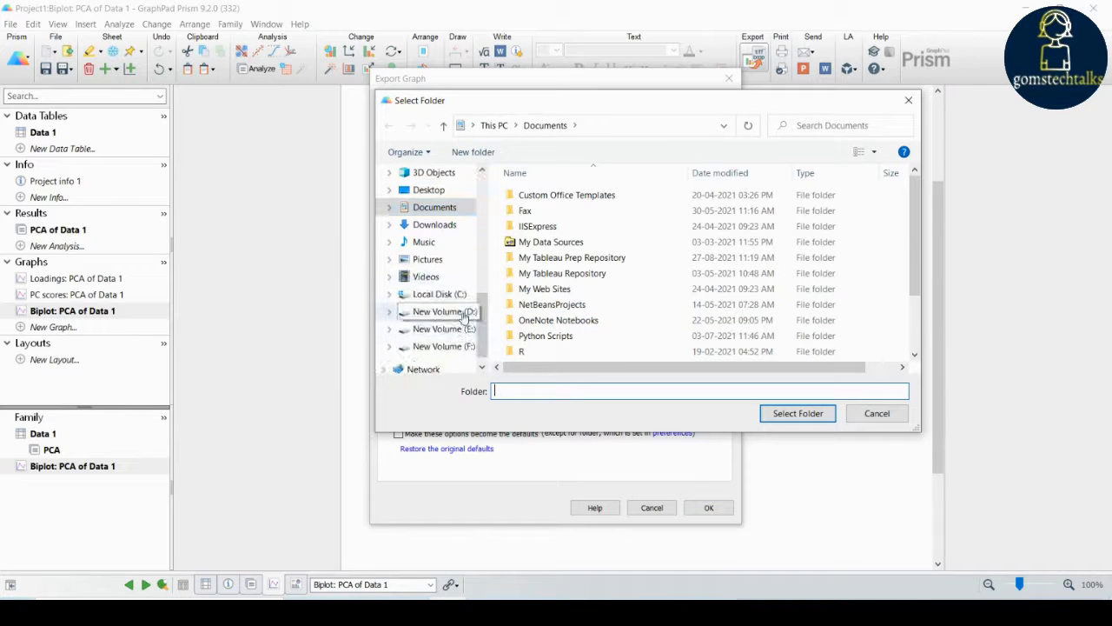
pyautogui.click(443, 311)
pyautogui.click(798, 412)
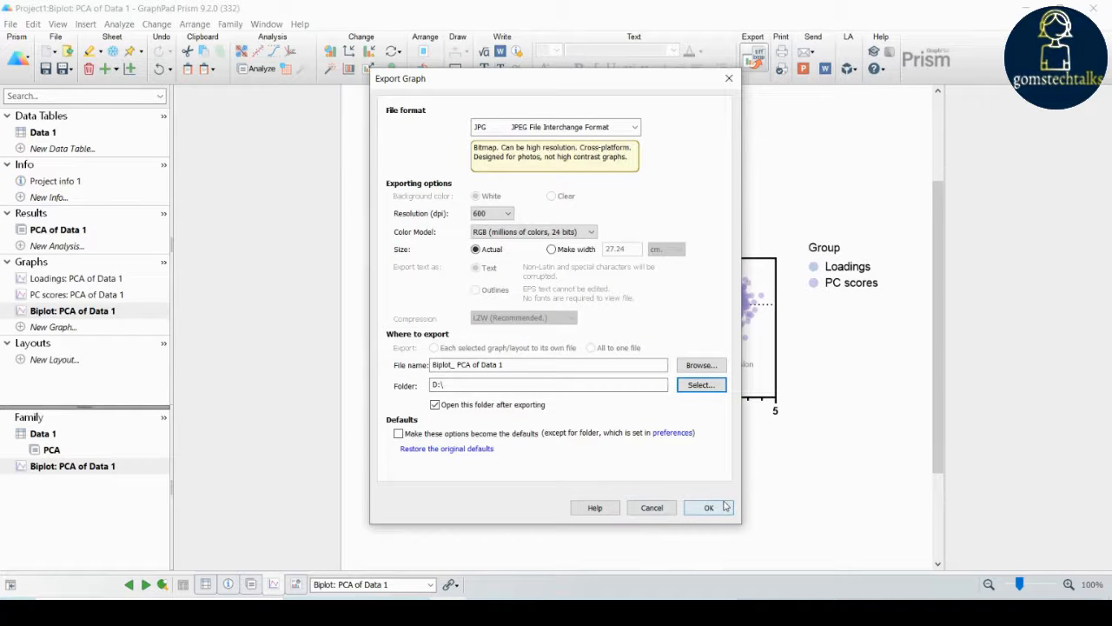
pyautogui.click(509, 385)
pyautogui.moveTo(508, 385); pyautogui.dragTo(411, 385)
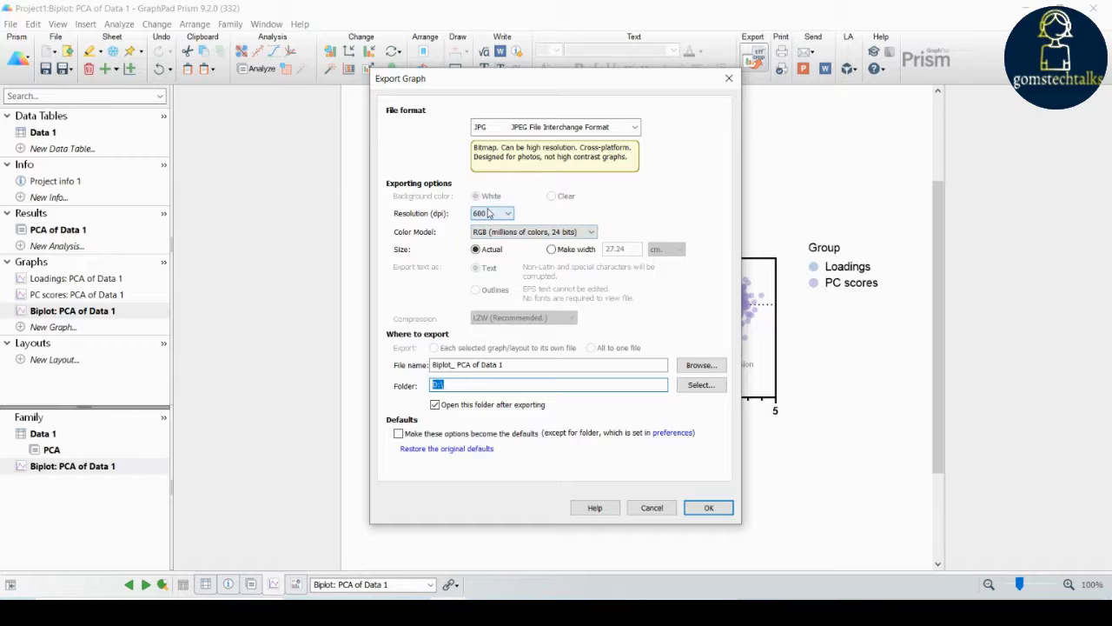
# - Export the biplot with the RGB (millions of colors, 24 bits) color model, save these options as defaults, and locate the exported file in its folder
pyautogui.click(504, 232)
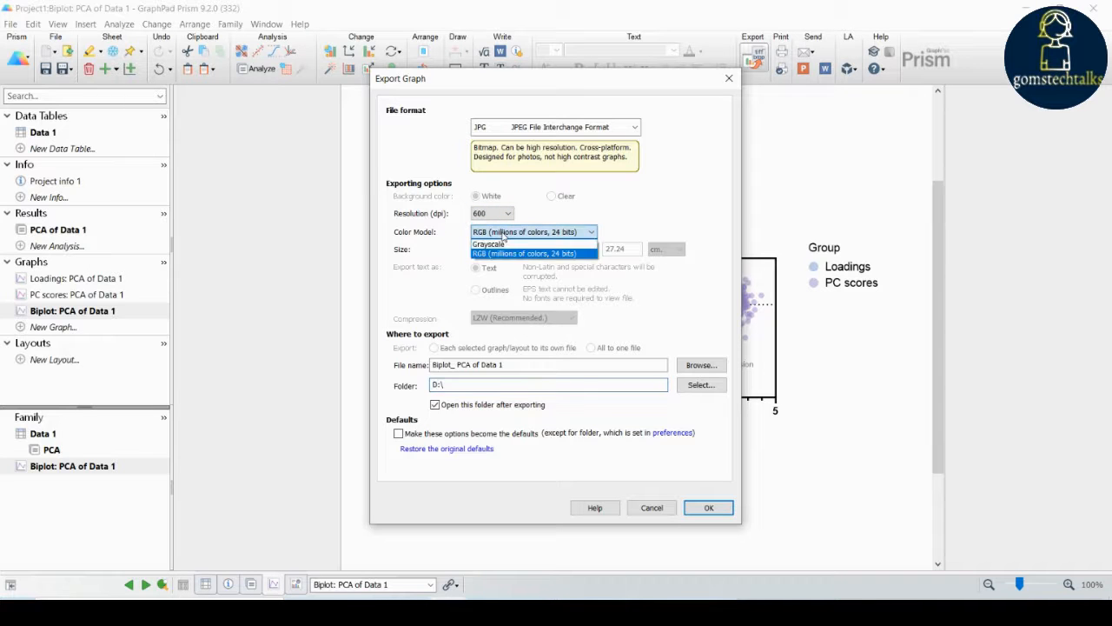
pyautogui.click(504, 253)
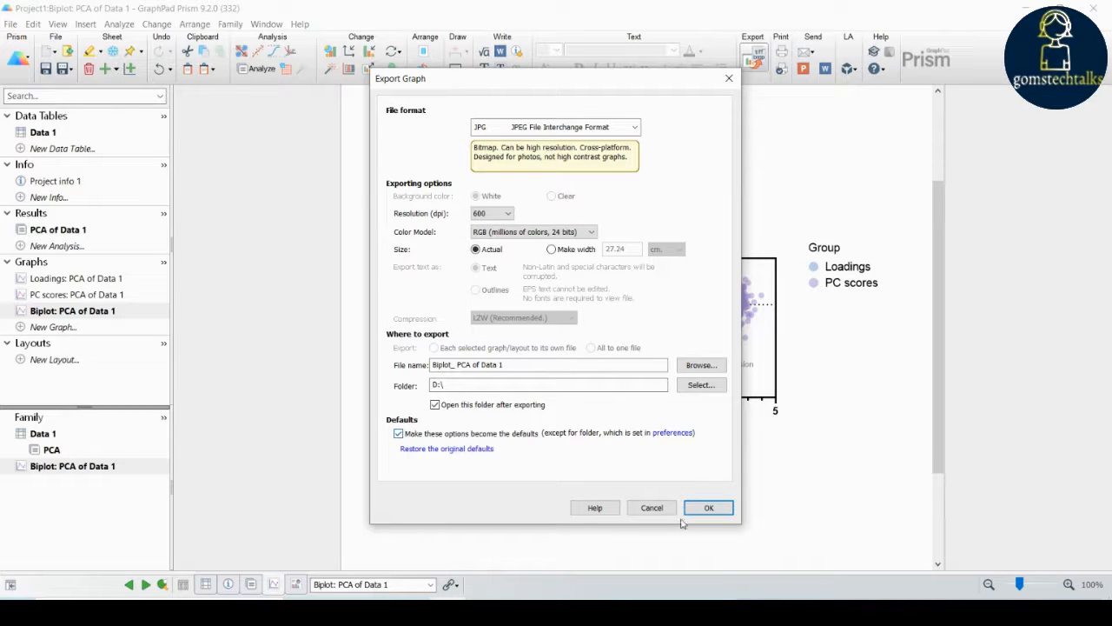
pyautogui.click(718, 506)
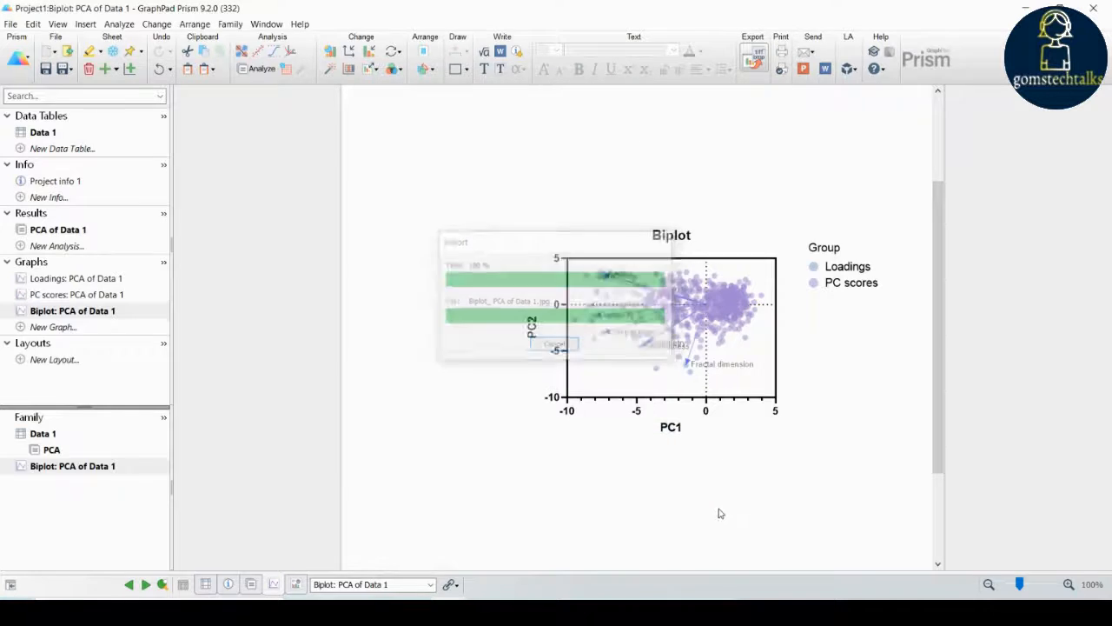
pyautogui.scroll(-4, 826, 396)
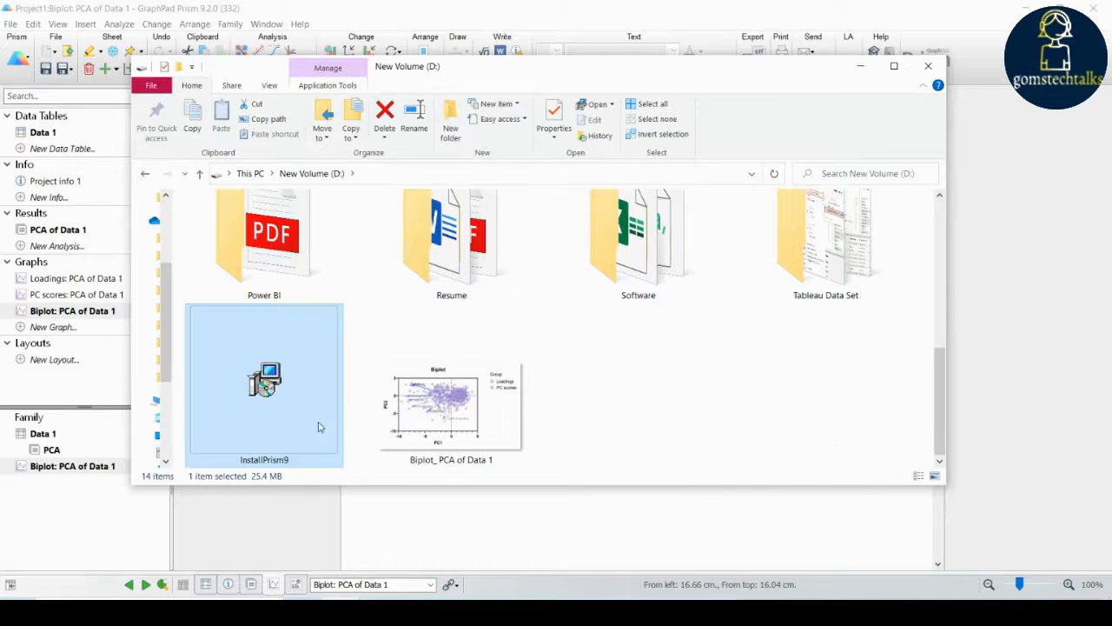
# - Open the exported Biplot_ PCA of Data 1 image to check it, and return to the Prism project
pyautogui.click(464, 405)
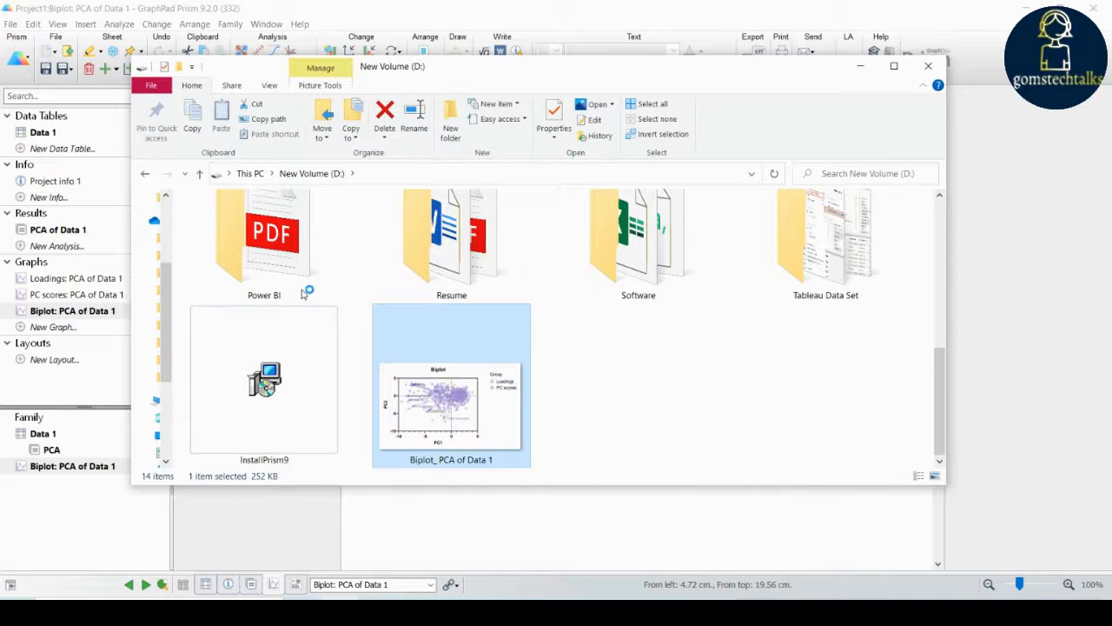
pyautogui.doubleClick(465, 350)
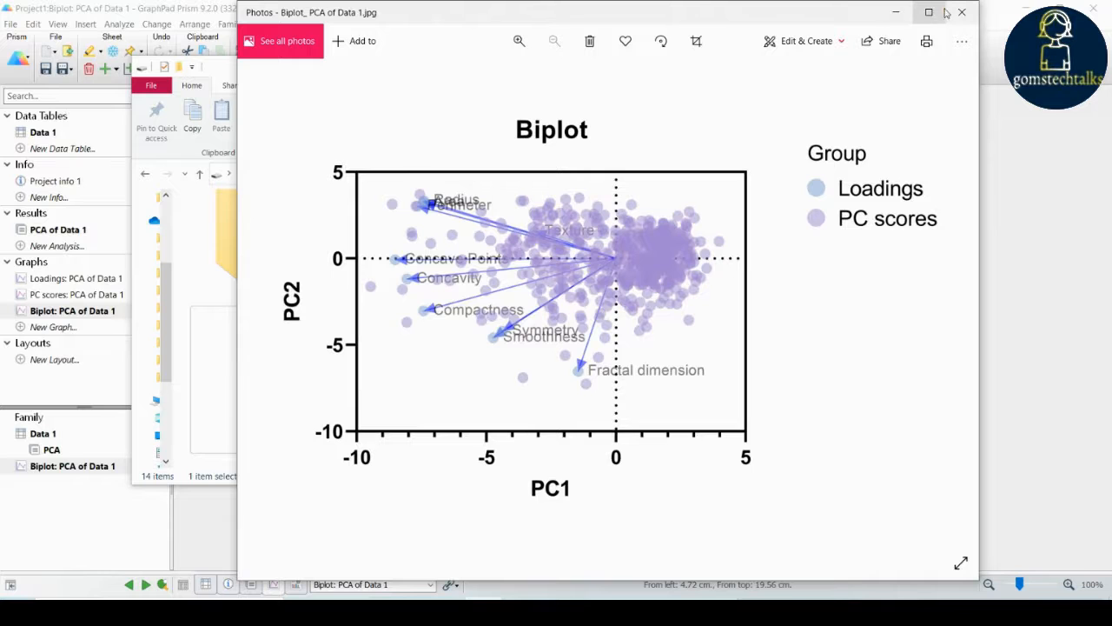
pyautogui.click(896, 12)
pyautogui.click(864, 69)
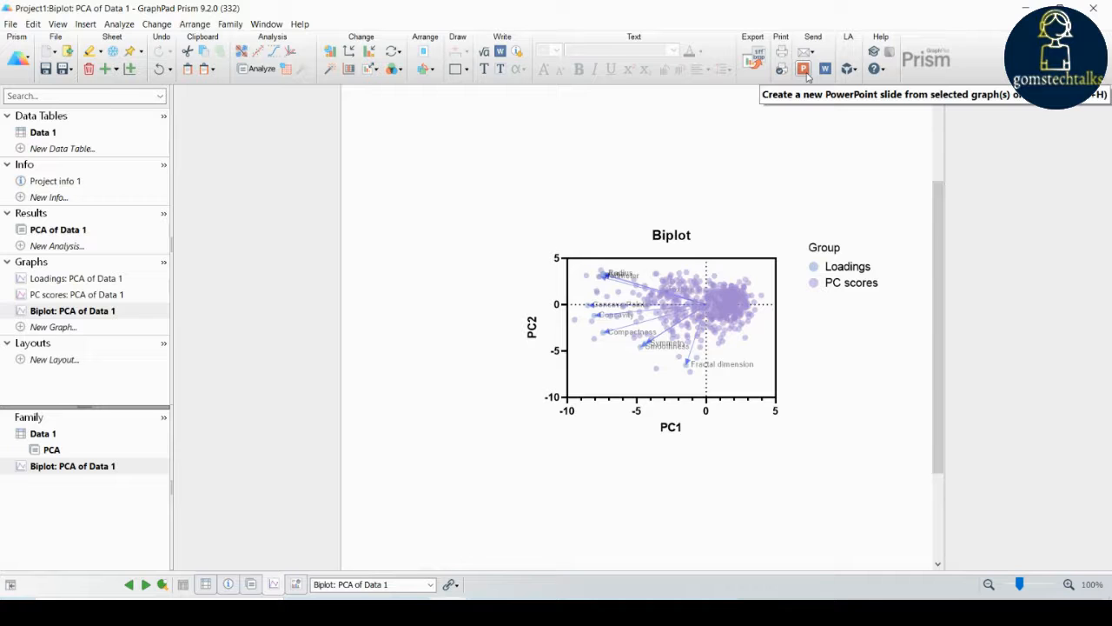
# - Select the Loadings, PC scores and Biplot graphs together and send them to new PowerPoint slides
pyautogui.click(56, 297)
pyautogui.click(66, 264)
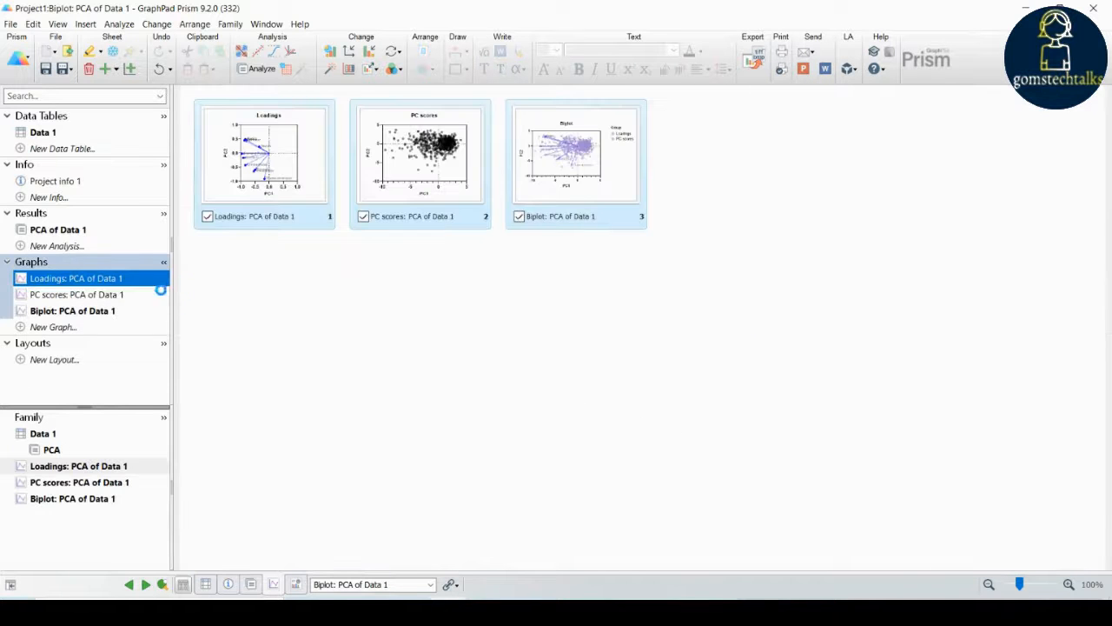
pyautogui.click(96, 323)
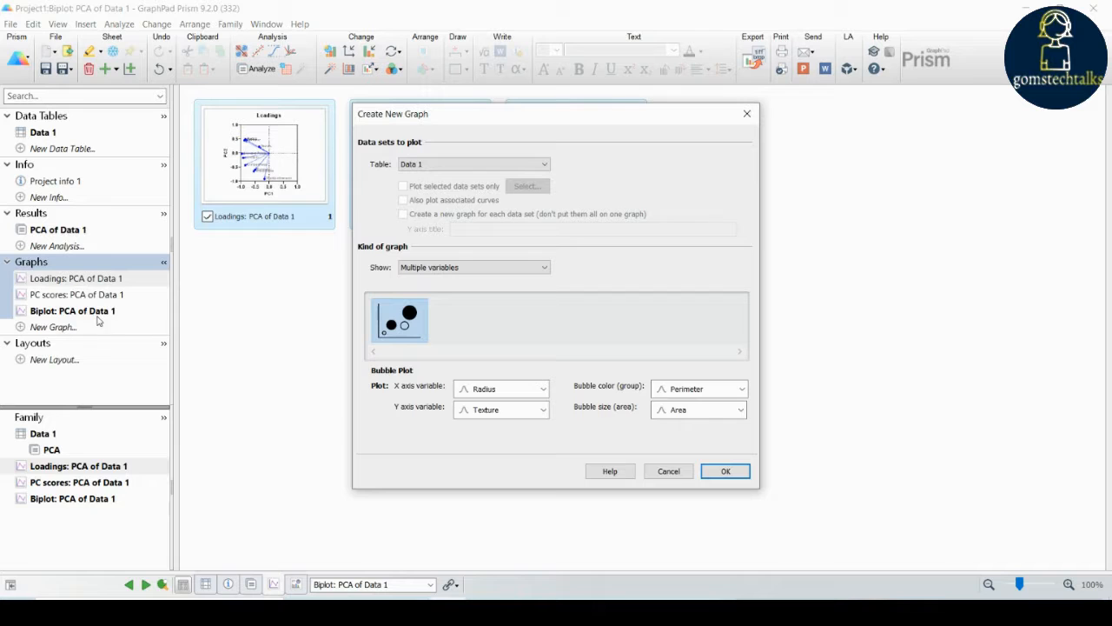
pyautogui.click(745, 114)
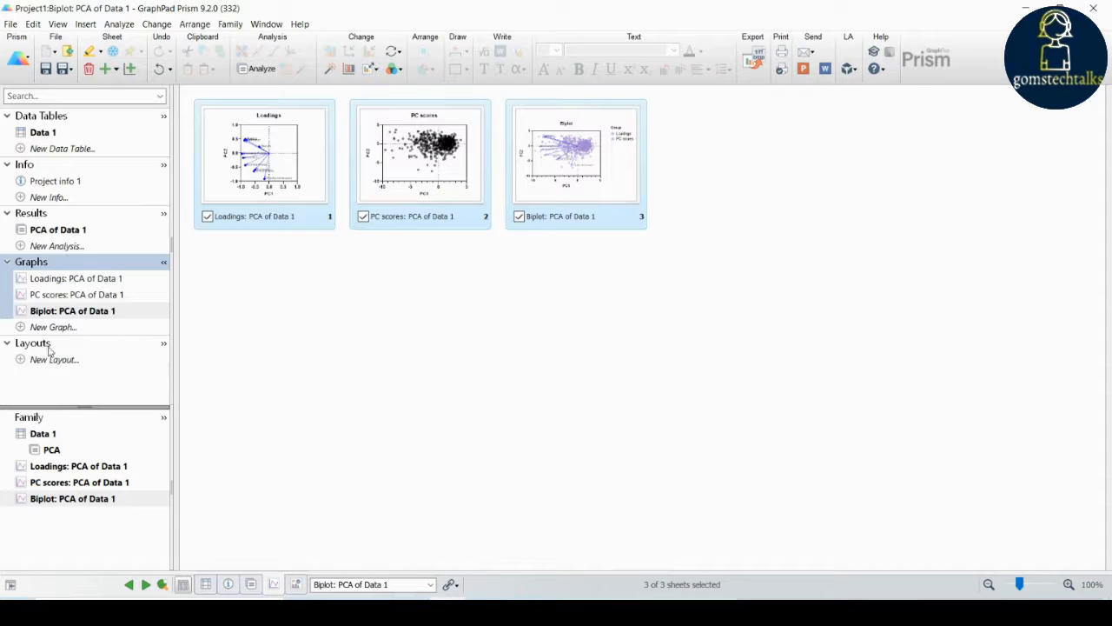
pyautogui.click(803, 69)
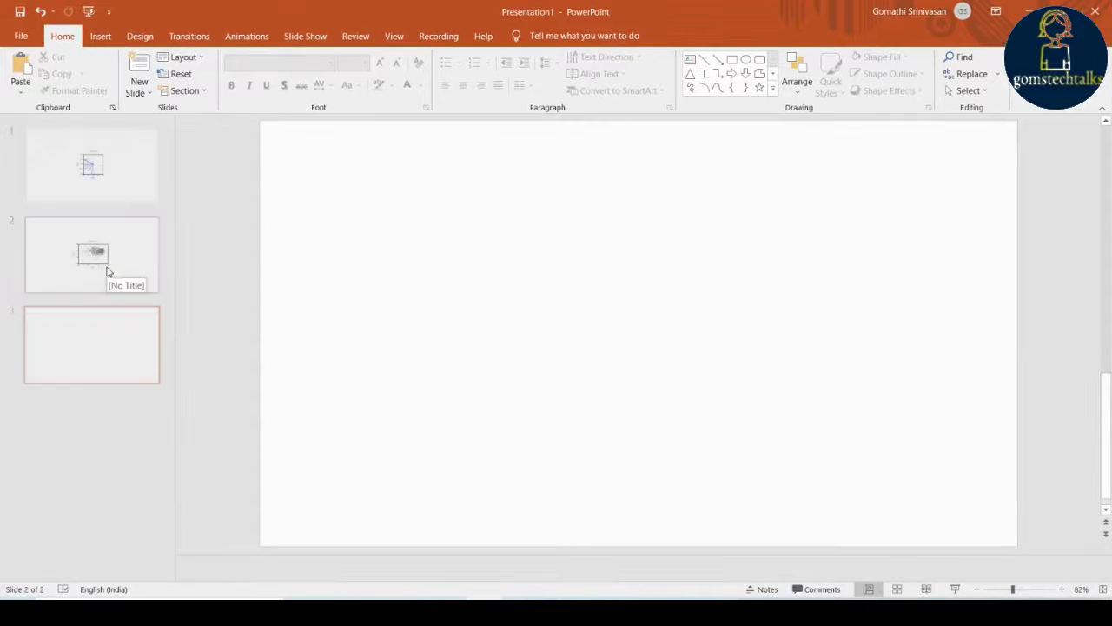
# - Review the Loadings, PC scores and Biplot slides in PowerPoint, and switch back to Prism
pyautogui.click(112, 272)
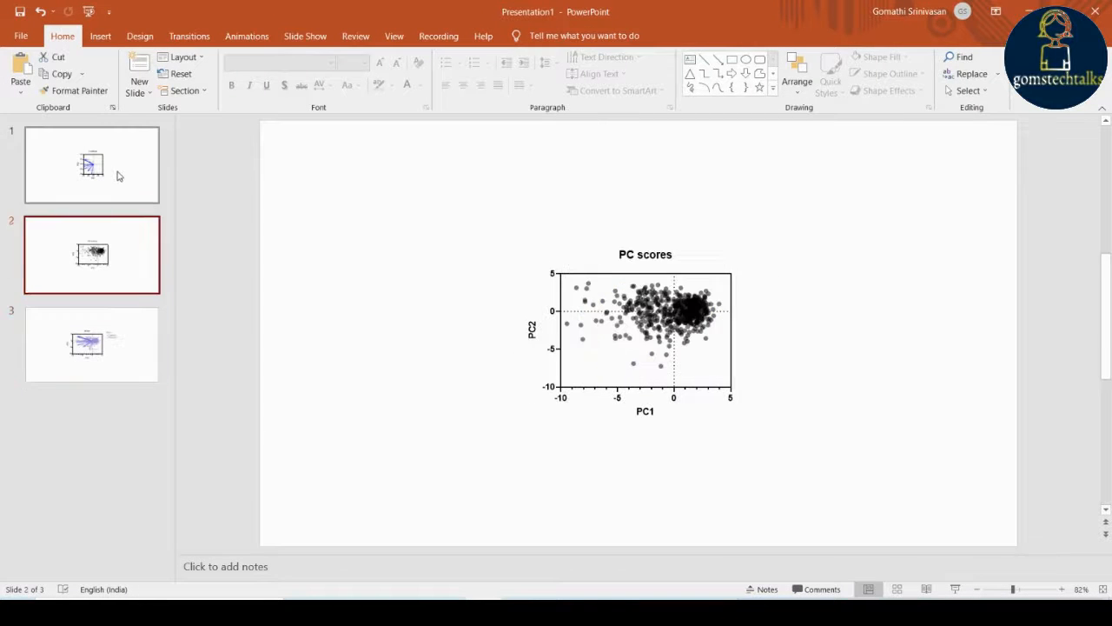
pyautogui.click(117, 174)
pyautogui.click(129, 273)
pyautogui.click(117, 357)
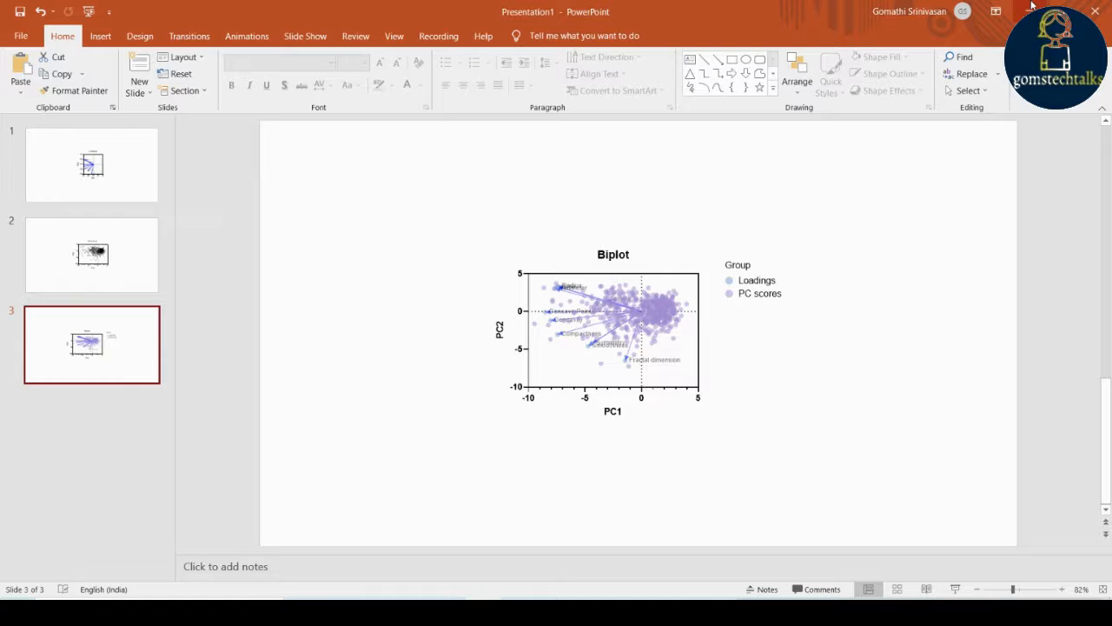
pyautogui.click(1033, 7)
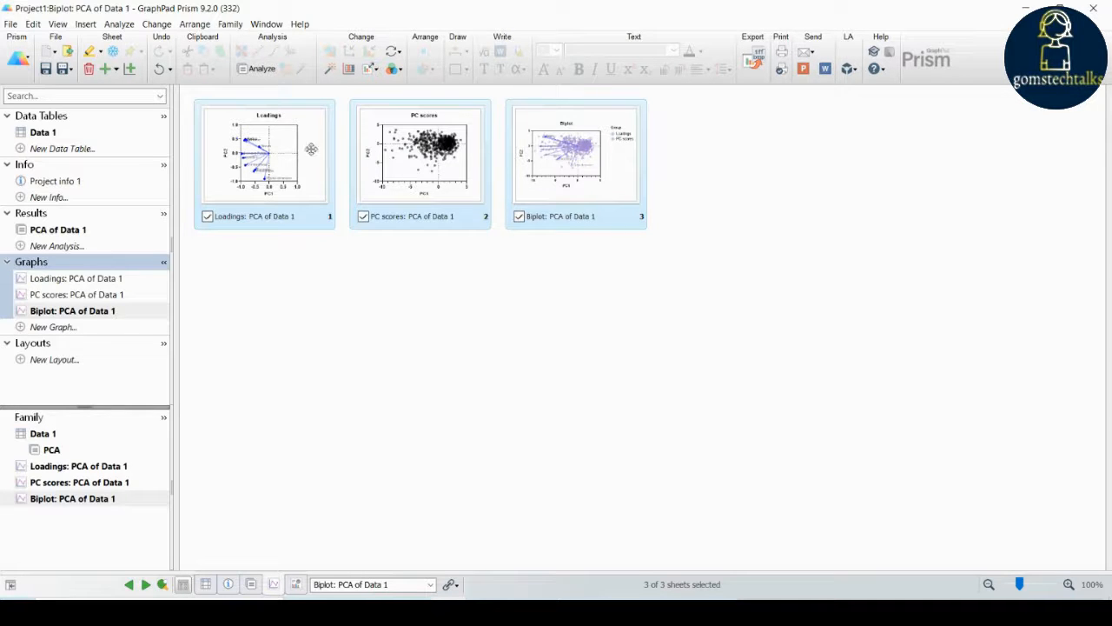
# - Make the three selected PCA graphs larger and try to reformat them to match an example graph
pyautogui.click(403, 73)
pyautogui.click(375, 71)
pyautogui.click(376, 71)
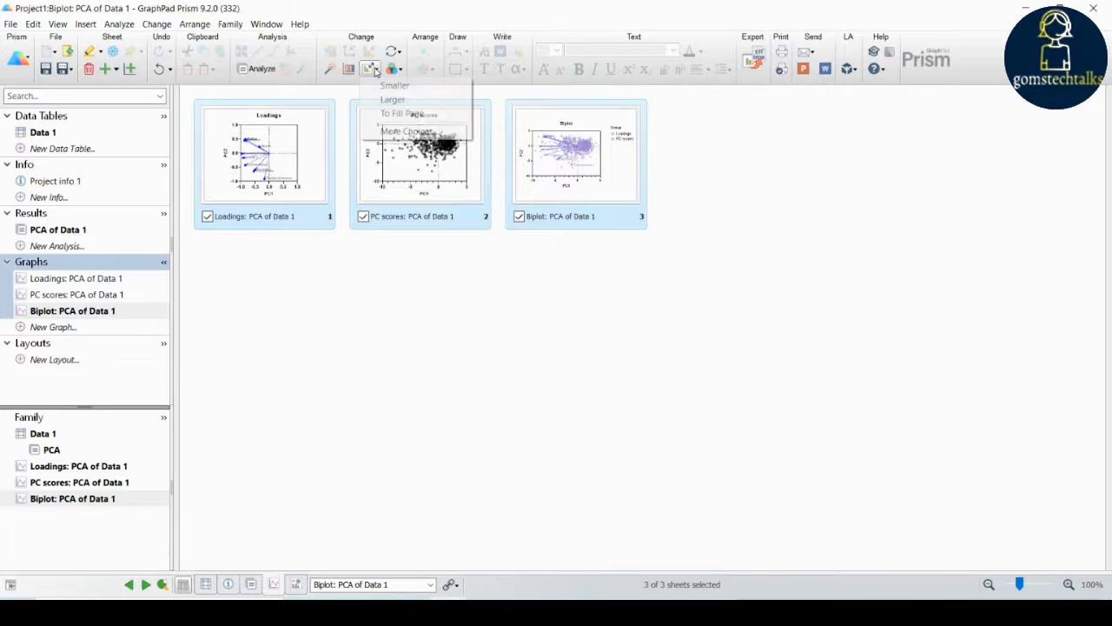
pyautogui.click(384, 101)
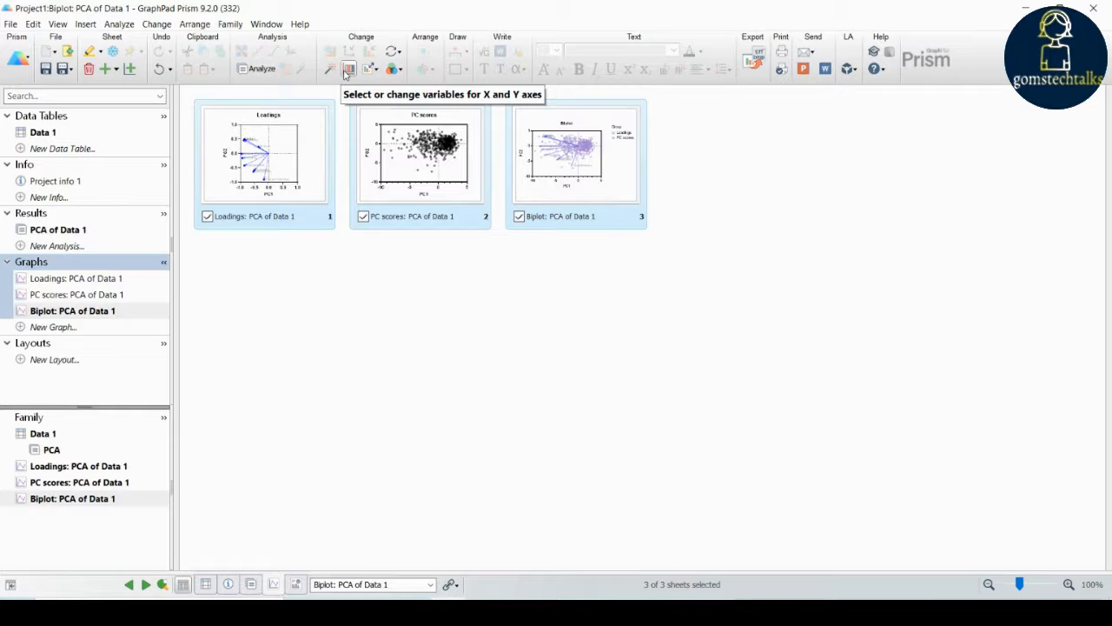
pyautogui.click(332, 70)
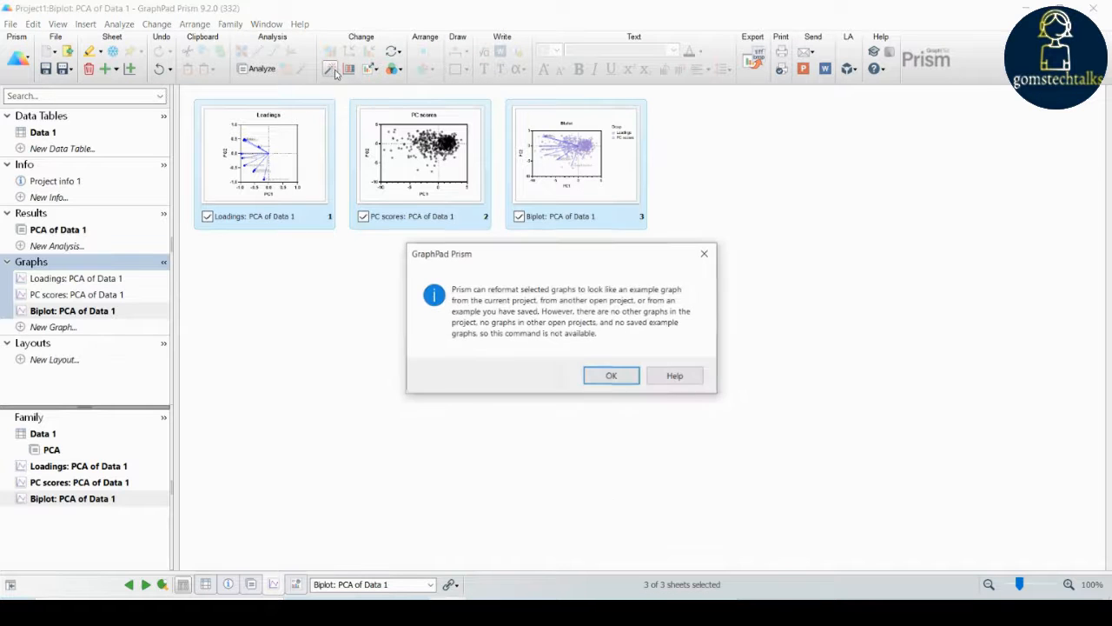
pyautogui.click(704, 253)
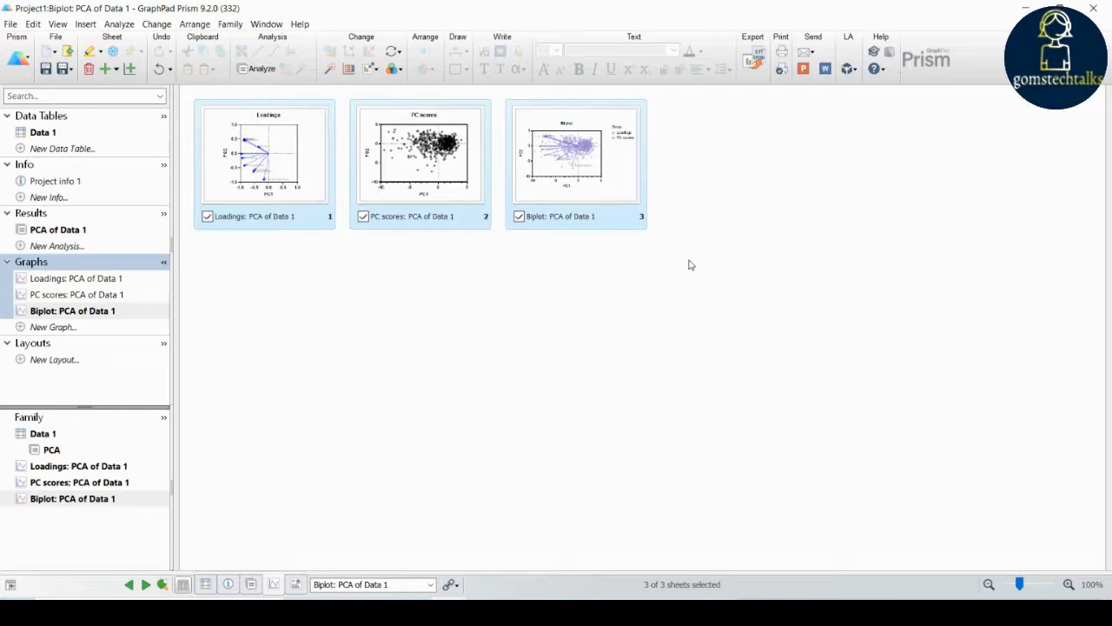
pyautogui.press('XF86MonBrightnessDown')
pyautogui.press('XF86MonBrightnessDown')
pyautogui.press('XF86MonBrightnessDown')
pyautogui.press('XF86MonBrightnessDown')
# - Examine the Project info 1 sheet's experiment constants, their value fields and the notes area
pyautogui.click(61, 183)
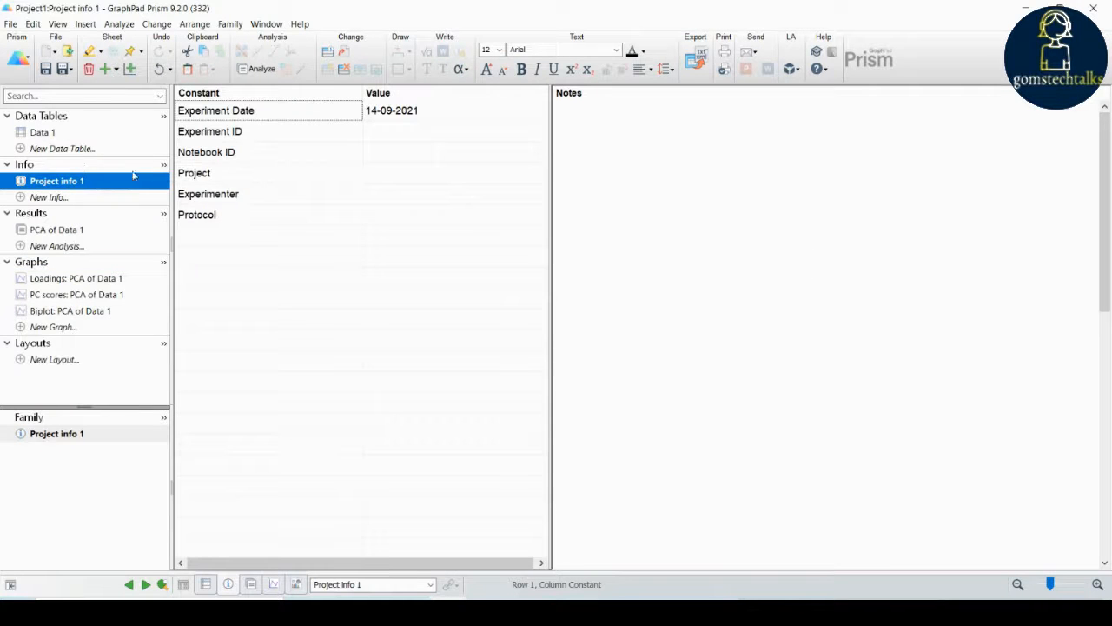
pyautogui.click(397, 116)
pyautogui.click(391, 130)
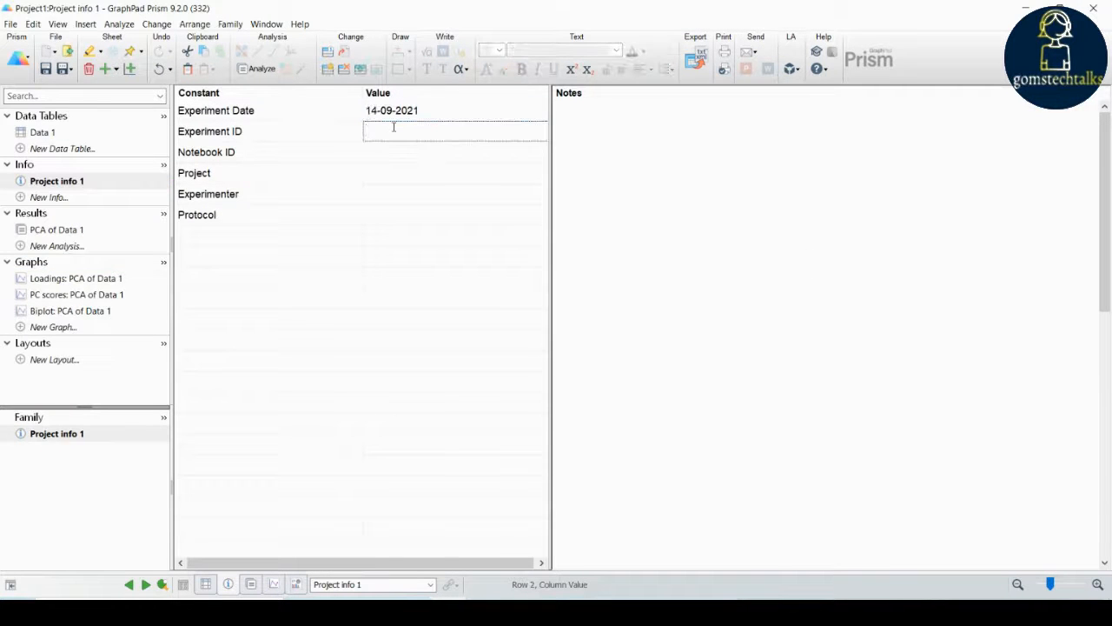
pyautogui.click(382, 151)
pyautogui.click(383, 173)
pyautogui.click(382, 193)
pyautogui.click(672, 138)
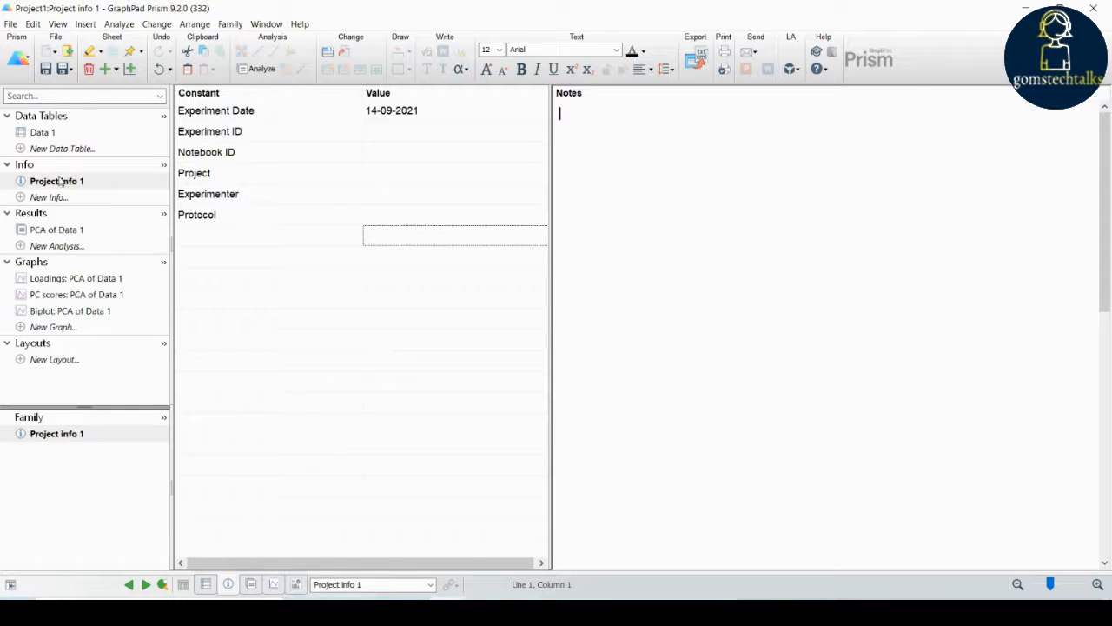
# - View the Data 1 table and the options for creating a new data table
pyautogui.click(26, 134)
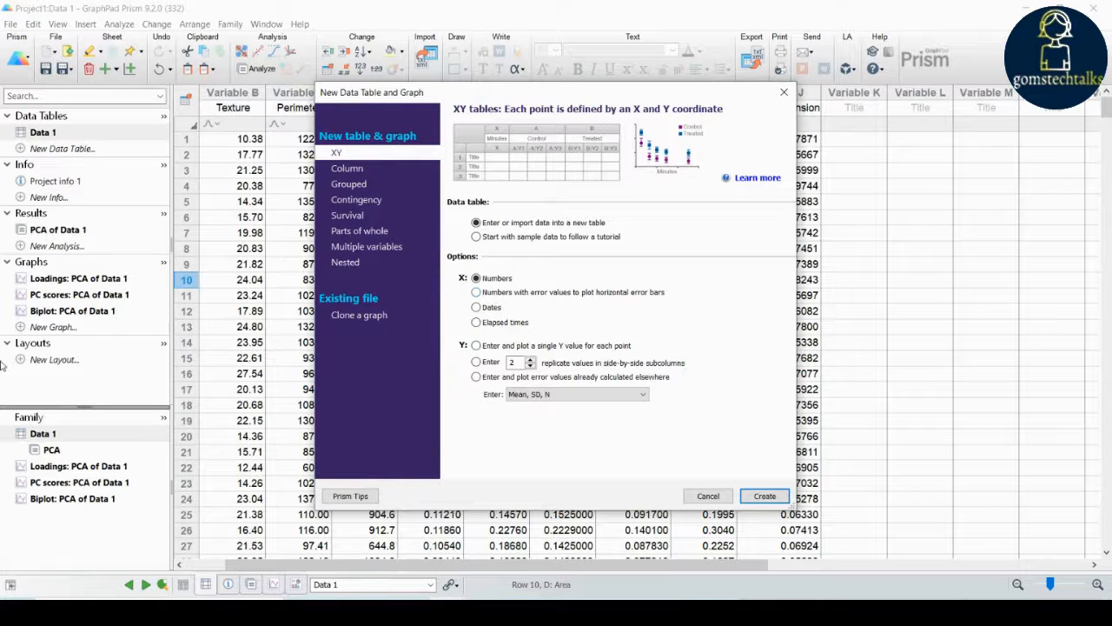
pyautogui.click(722, 499)
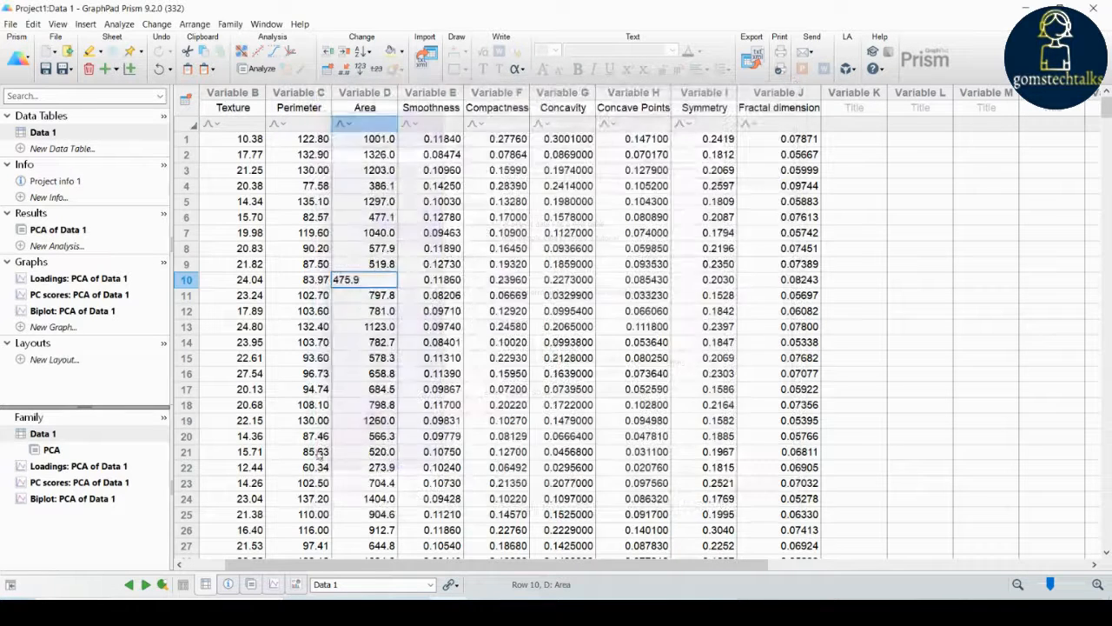
# - Create a landscape layout with the standard arrangement of graph placeholders, 3 across by 2 down
pyautogui.click(28, 347)
pyautogui.click(29, 358)
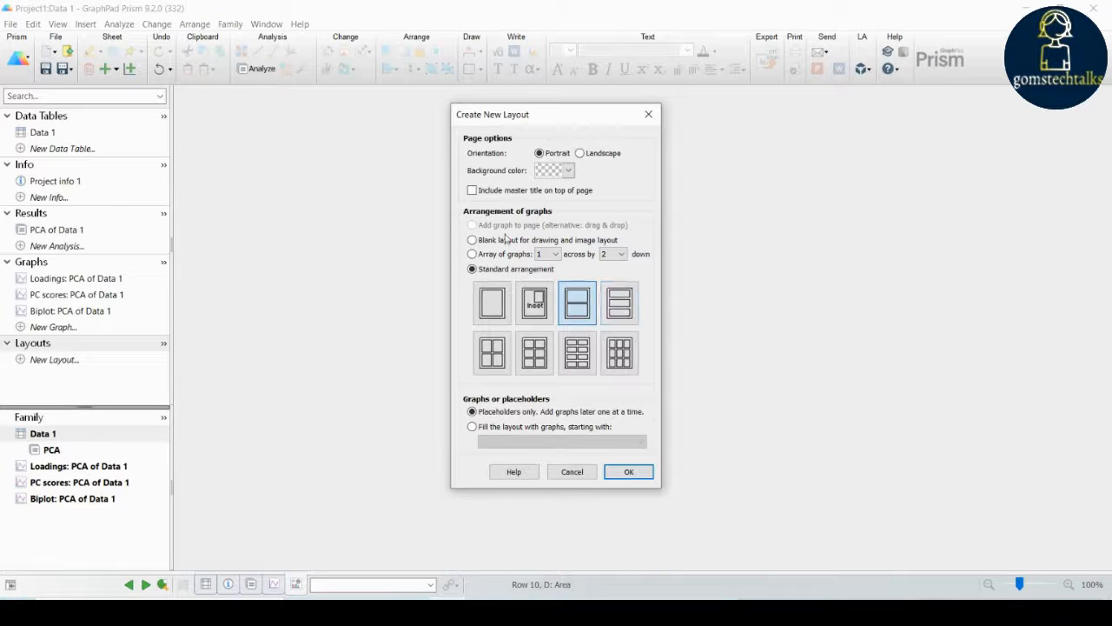
pyautogui.click(583, 154)
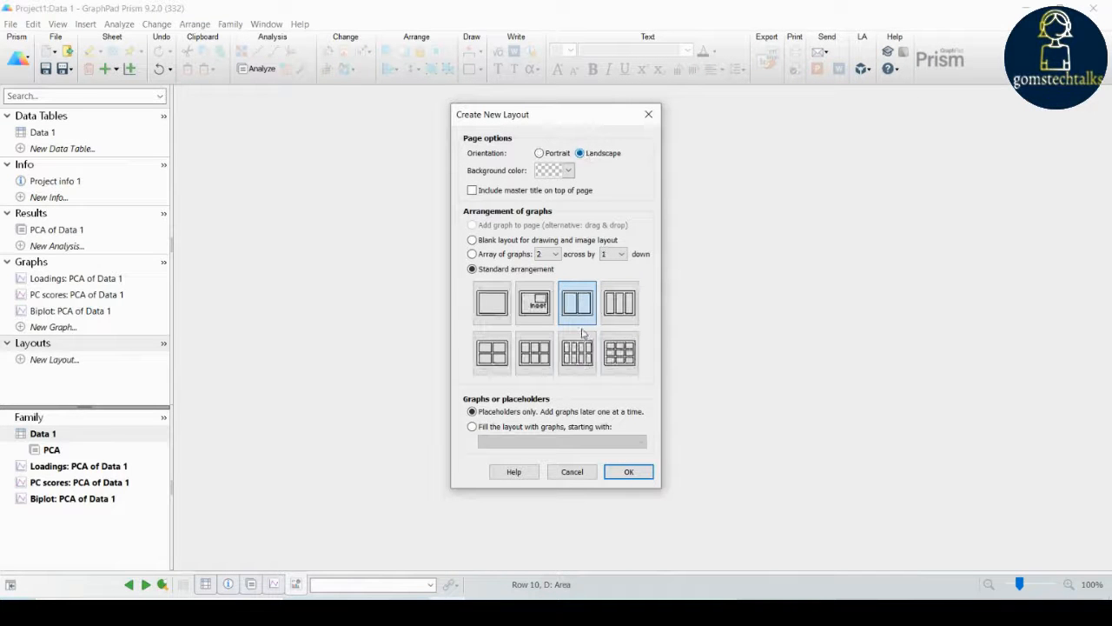
pyautogui.click(543, 349)
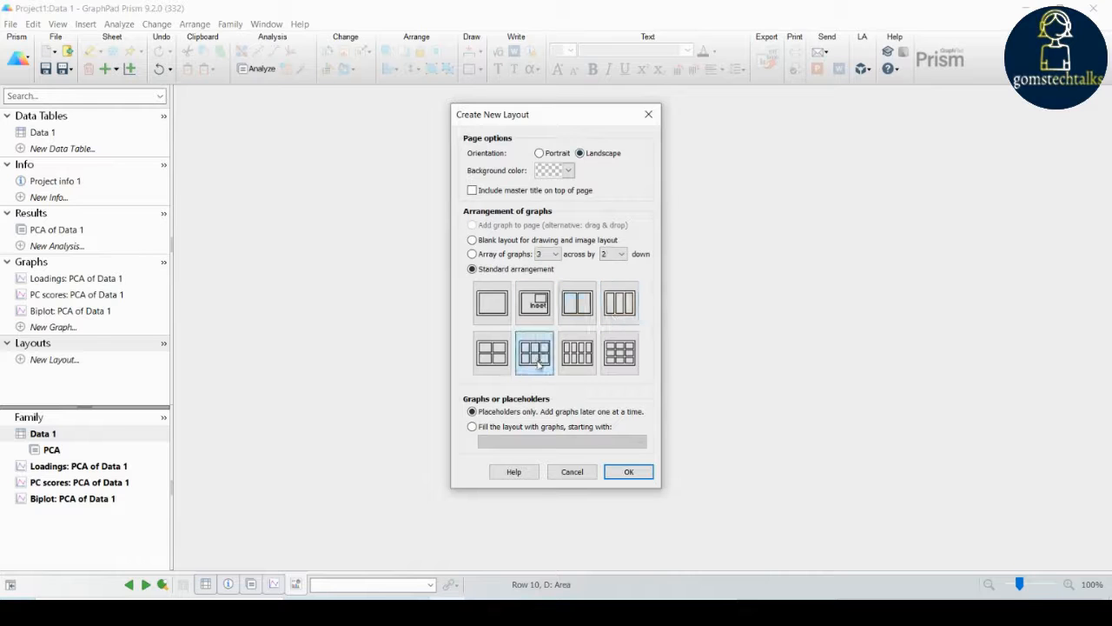
pyautogui.click(624, 472)
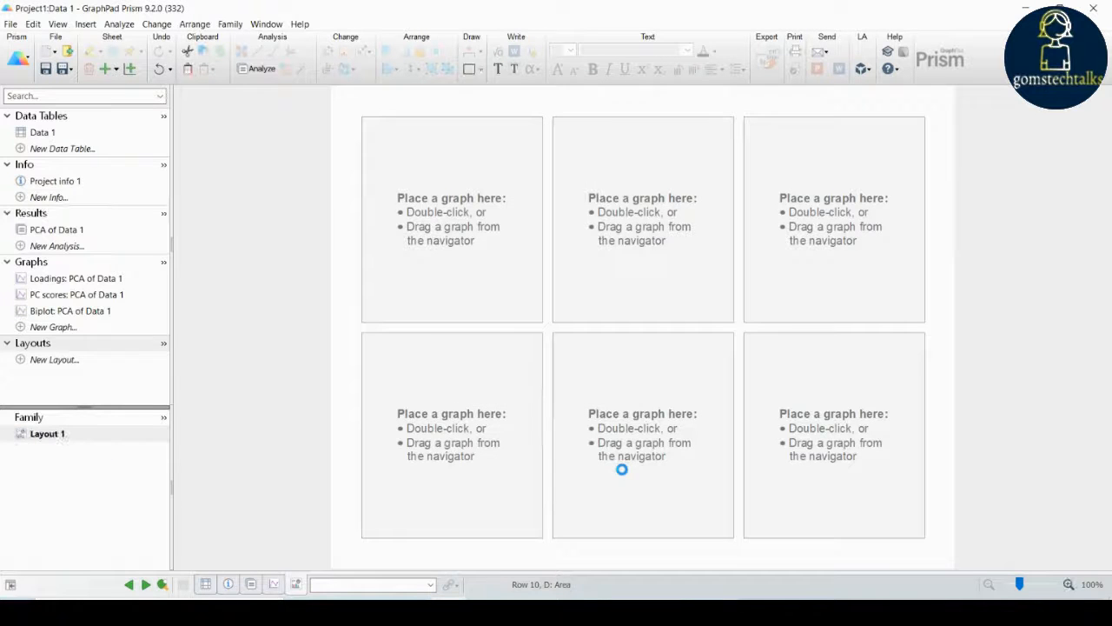